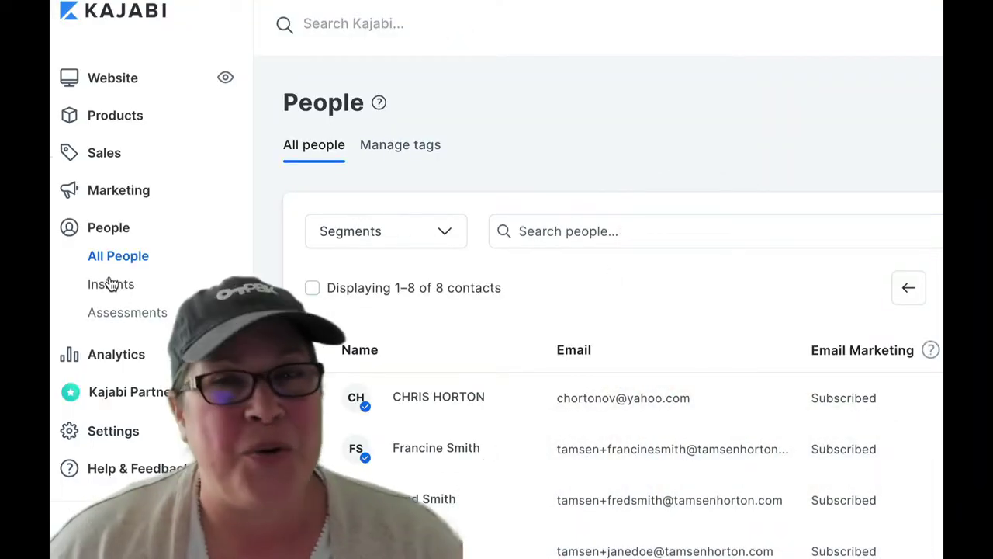
Look through the Marketing pages: Email Campaigns, Pipelines, Automations, Events and Forms.
{"action": "left_click", "coordinate": [106, 191]}
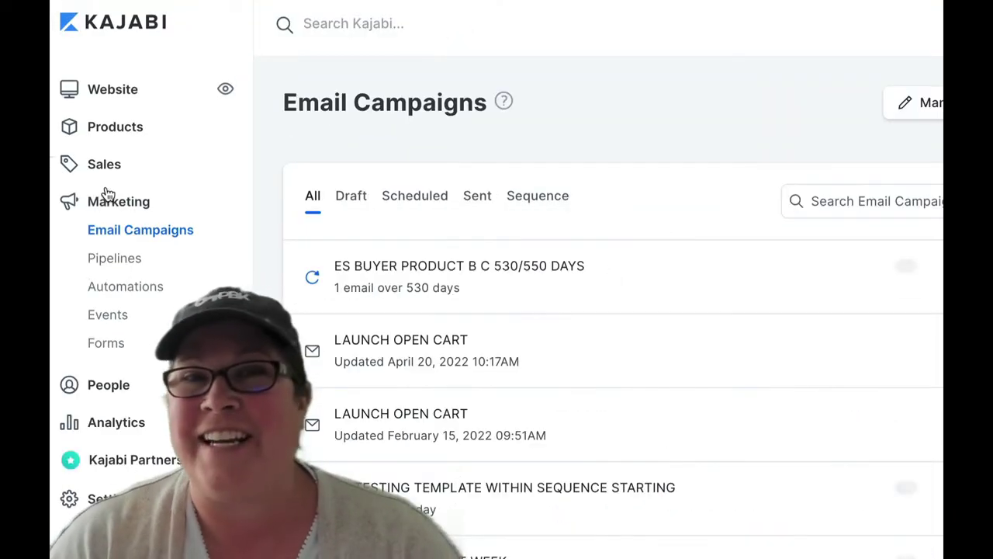
{"action": "left_click", "coordinate": [115, 258]}
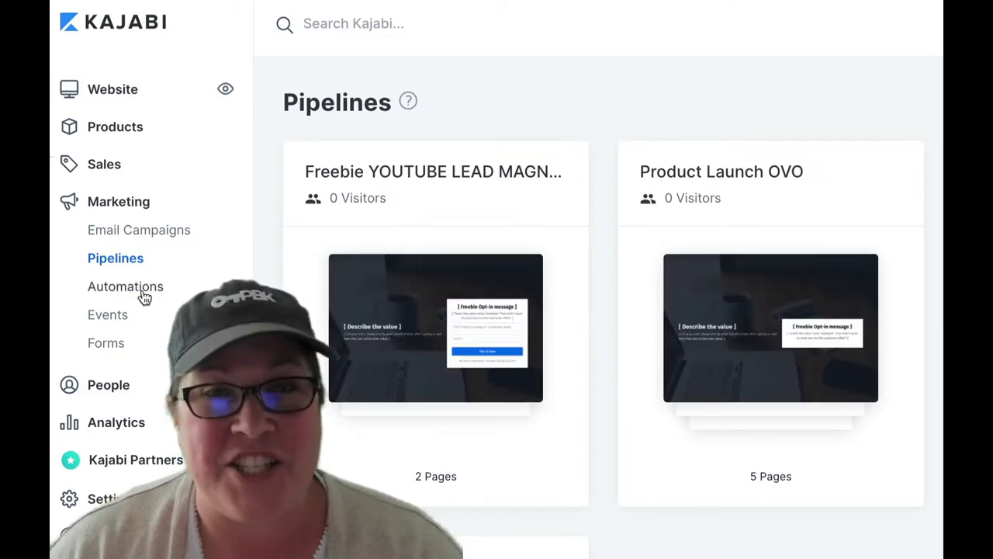
{"action": "left_click", "coordinate": [143, 289]}
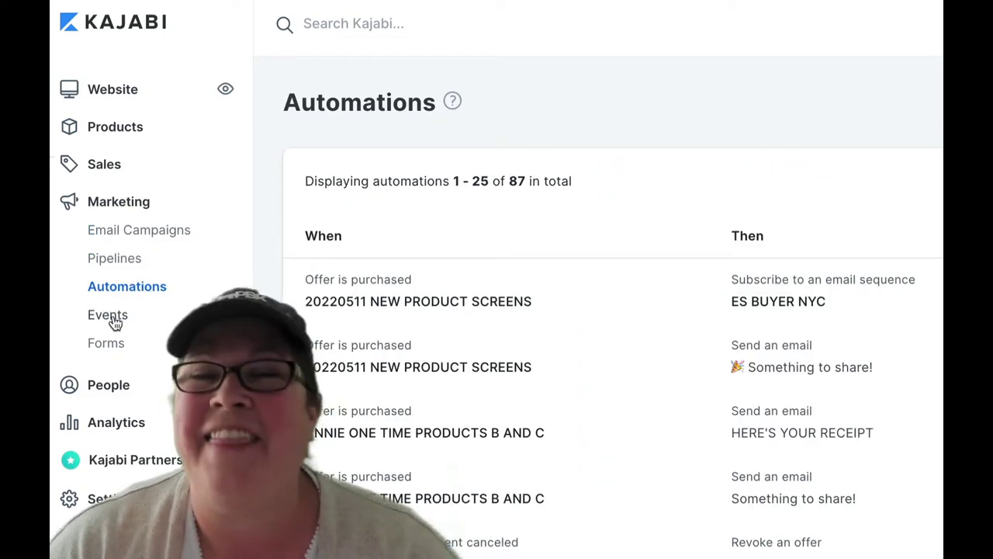
{"action": "left_click", "coordinate": [113, 318]}
{"action": "left_click", "coordinate": [109, 343]}
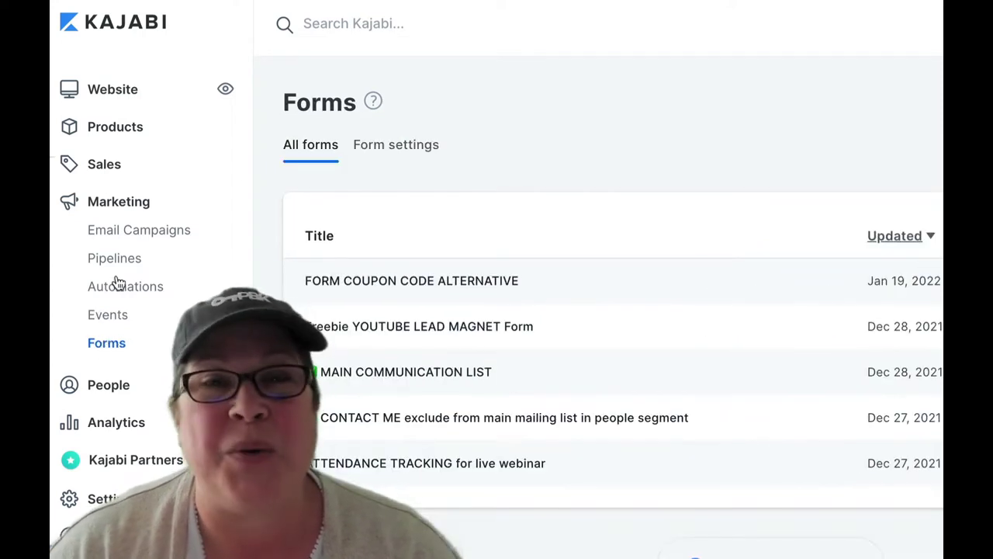
Look through the sales Offers and Coupons, followed by the All Products, Courses, Coaching and Podcasts pages.
{"action": "left_click", "coordinate": [105, 166]}
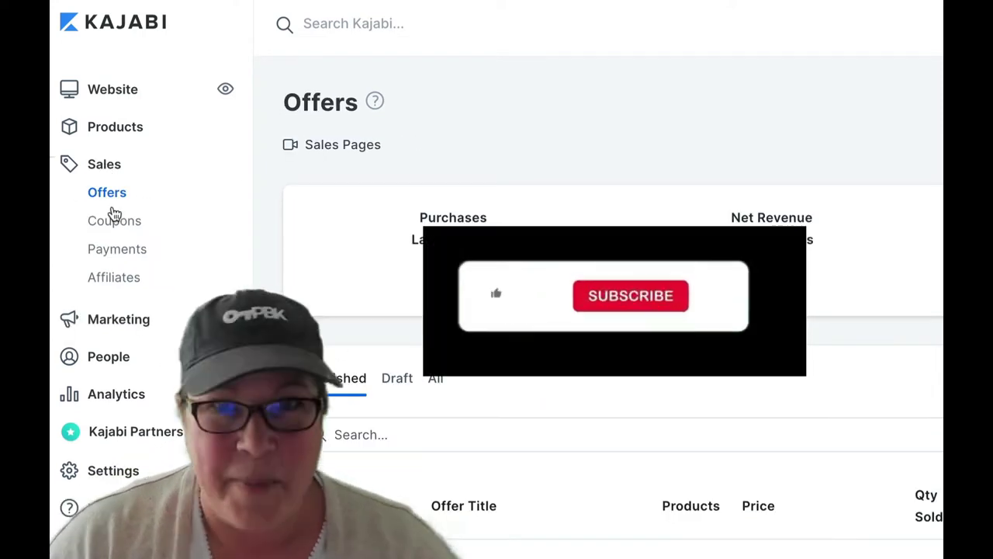
{"action": "left_click", "coordinate": [114, 221]}
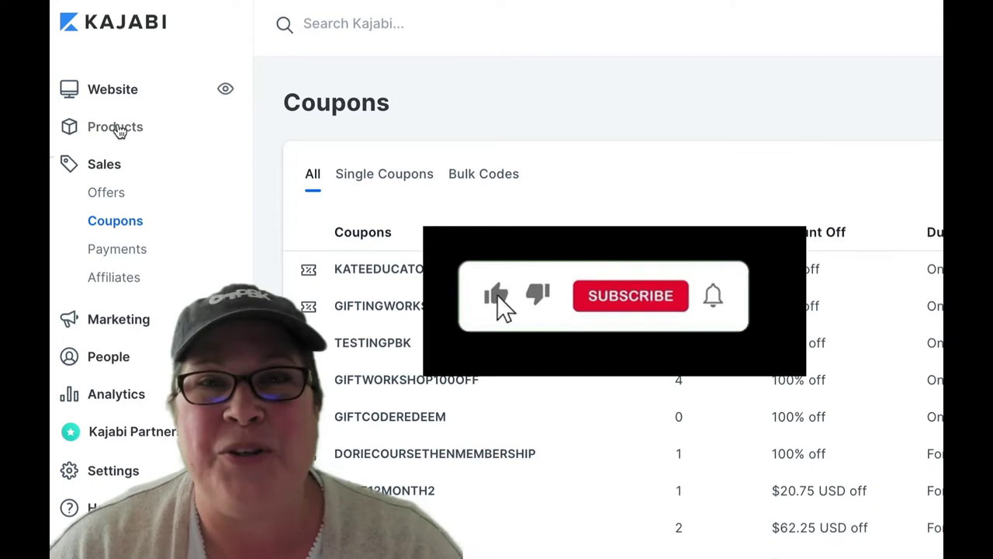
{"action": "left_click", "coordinate": [116, 129]}
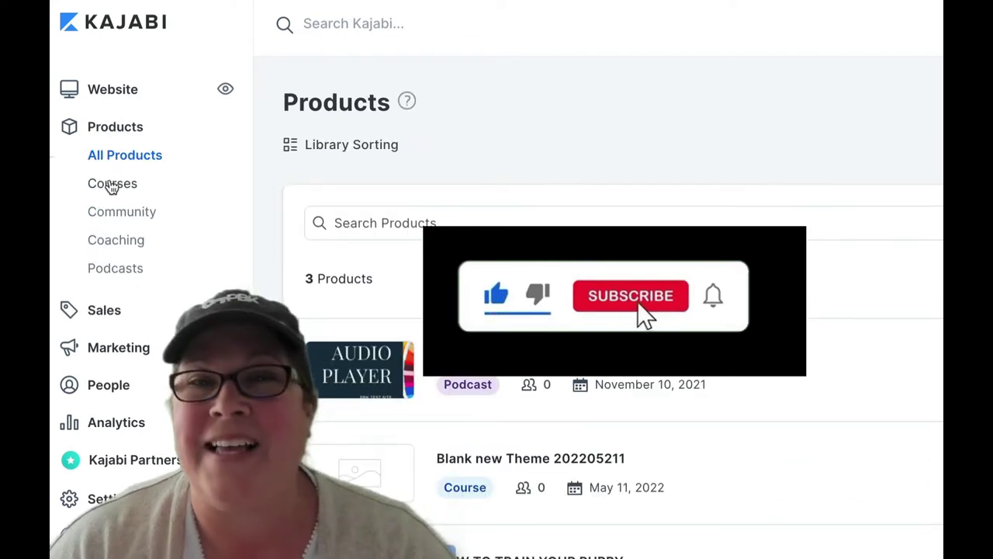
{"action": "left_click", "coordinate": [113, 185]}
{"action": "left_click", "coordinate": [113, 242]}
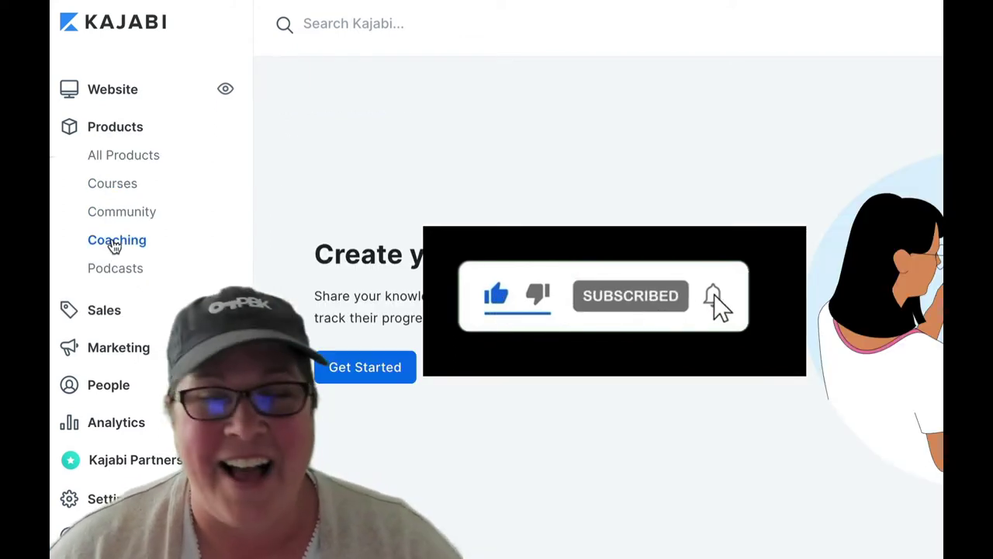
{"action": "left_click", "coordinate": [116, 272]}
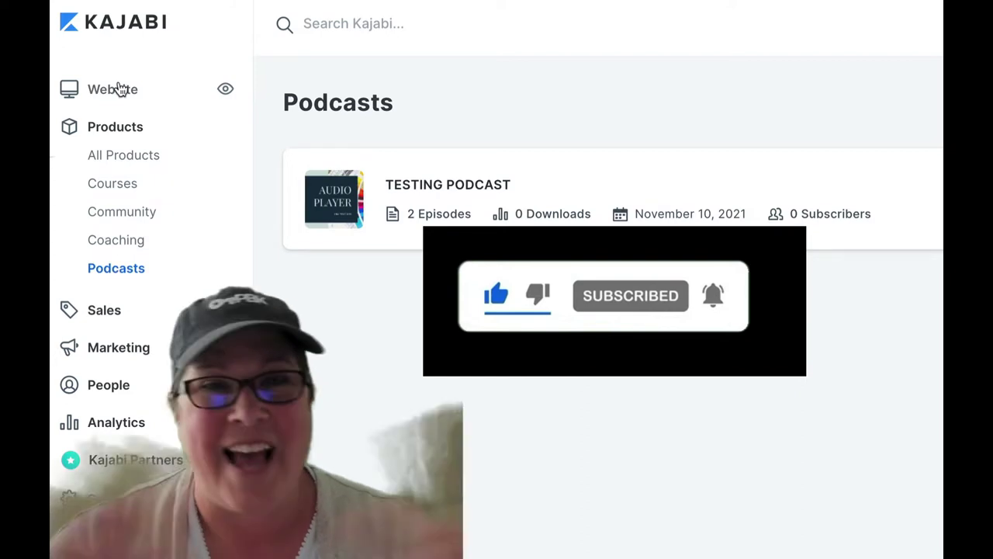
View the Website, Landing and Pipelines page lists, and look over the site settings.
{"action": "left_click", "coordinate": [118, 88]}
{"action": "left_click", "coordinate": [113, 146]}
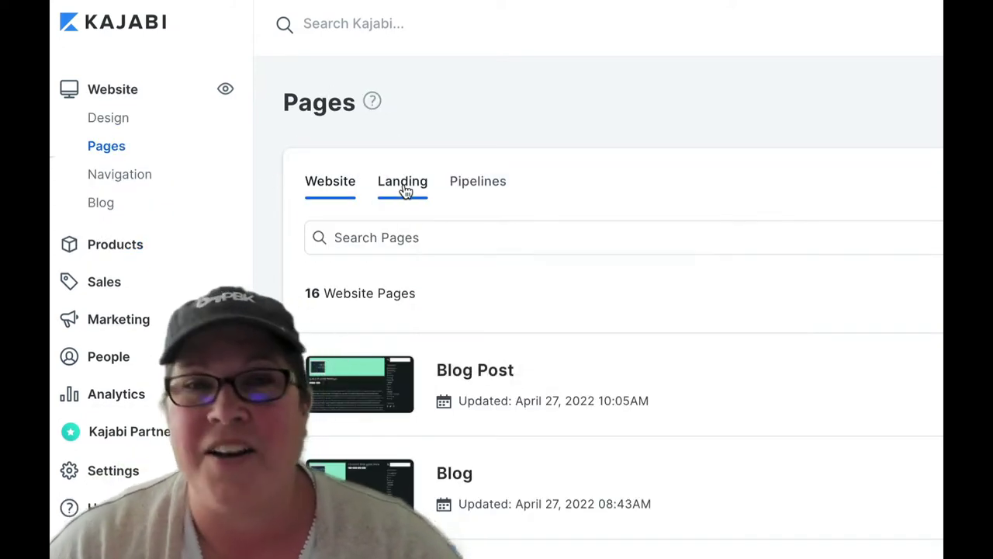
{"action": "left_click", "coordinate": [405, 190]}
{"action": "left_click", "coordinate": [485, 187]}
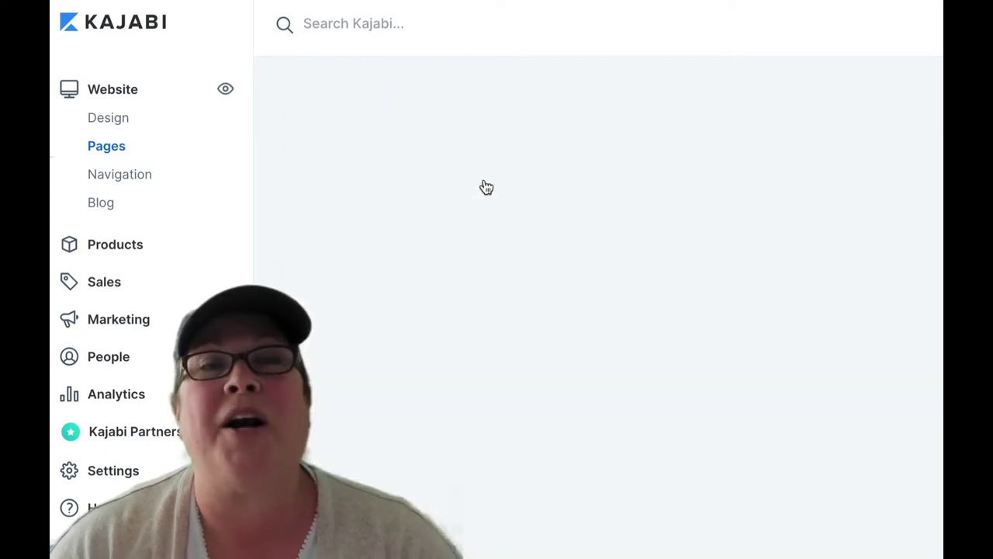
{"action": "left_click", "coordinate": [114, 470]}
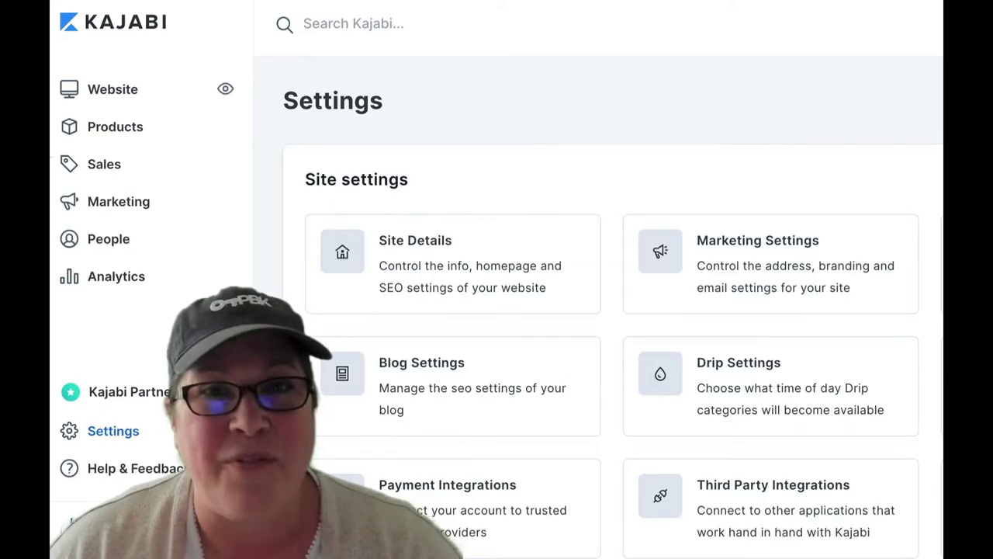
{"action": "scroll", "coordinate": [620, 310], "scroll_direction": "down", "scroll_amount": 4}
{"action": "scroll", "coordinate": [621, 310], "scroll_direction": "down", "scroll_amount": 8}
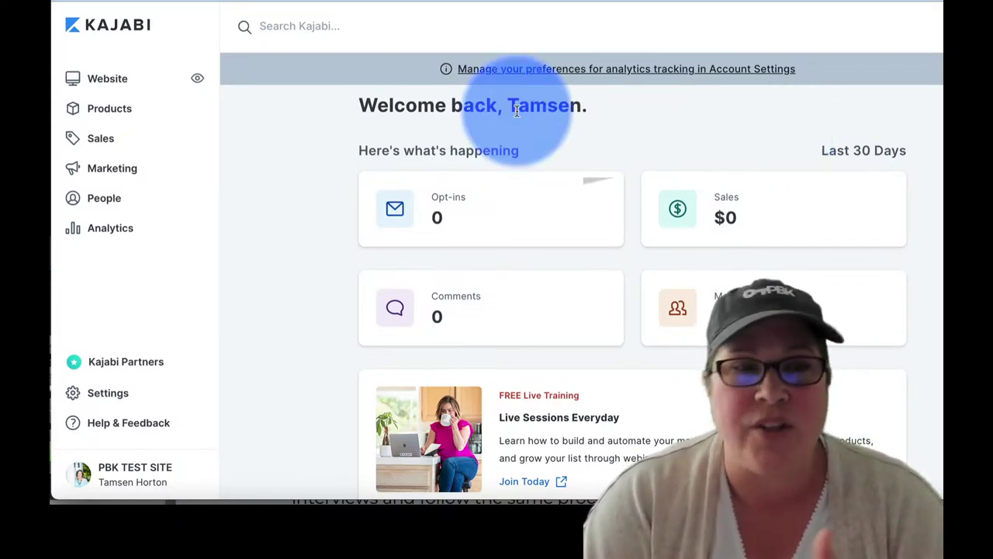
Open the details of the 20220511 NEW PRODUCT SCREENS offer from the sales offers and look through them.
{"action": "left_click", "coordinate": [102, 143]}
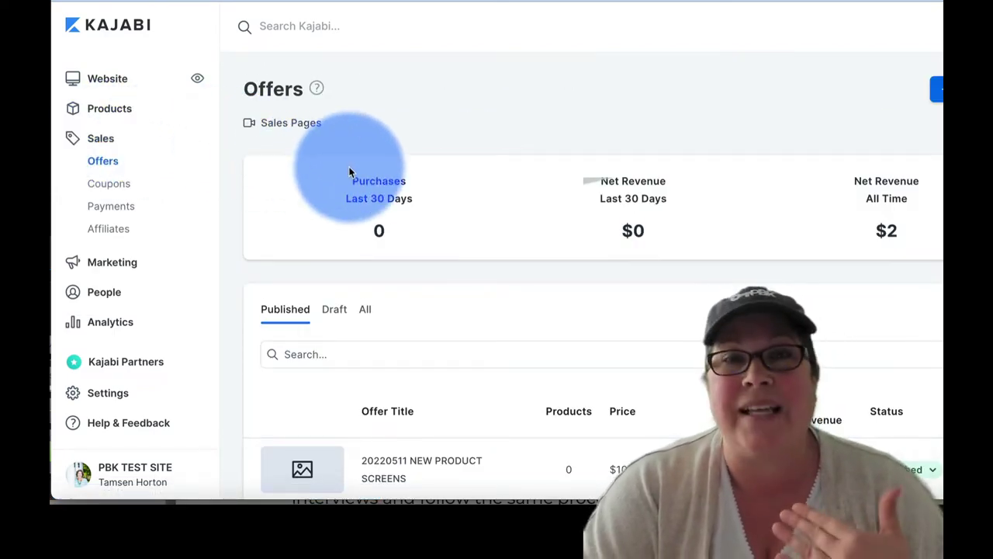
{"action": "scroll", "coordinate": [350, 171], "scroll_direction": "down", "scroll_amount": 3}
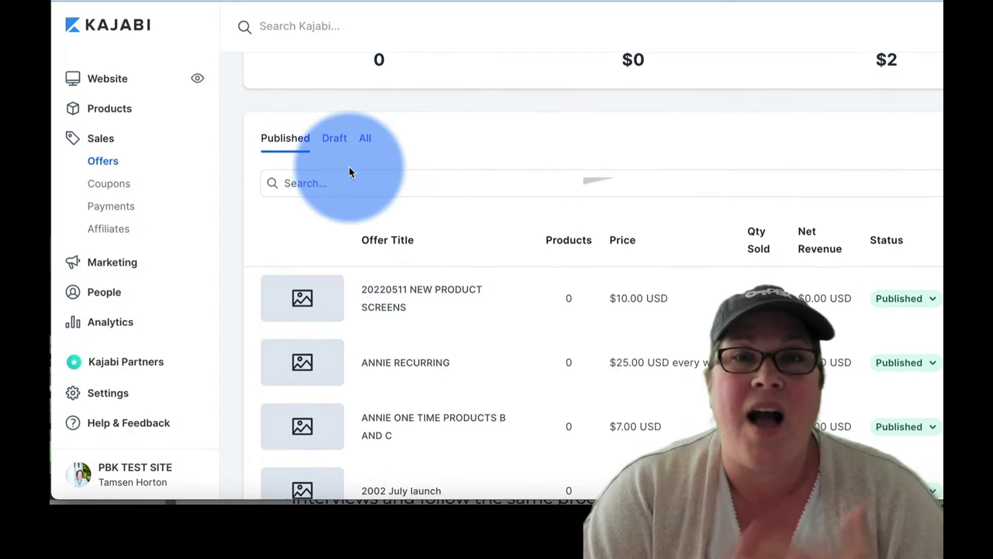
{"action": "scroll", "coordinate": [349, 172], "scroll_direction": "down", "scroll_amount": 1}
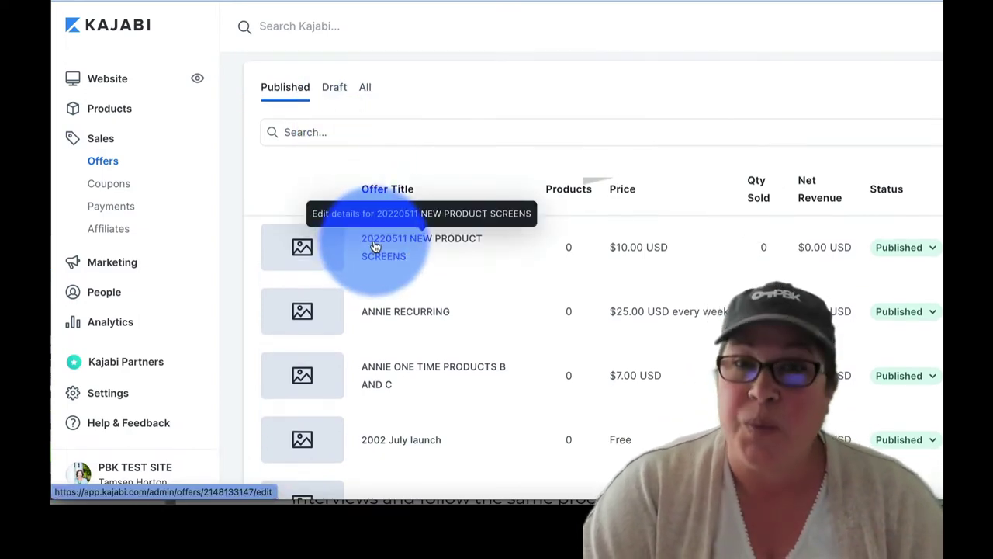
{"action": "left_click", "coordinate": [374, 247]}
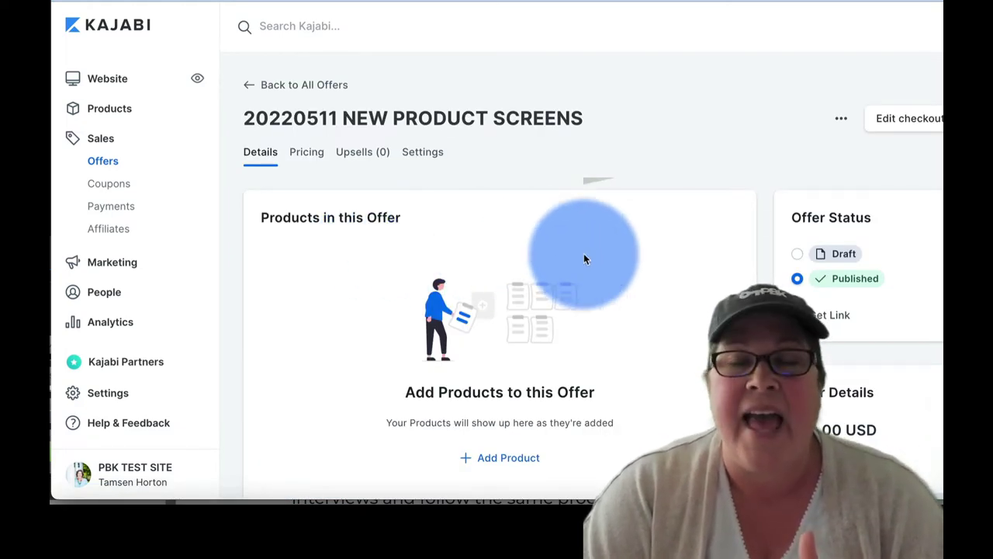
{"action": "scroll", "coordinate": [585, 259], "scroll_direction": "down", "scroll_amount": 6}
{"action": "scroll", "coordinate": [585, 259], "scroll_direction": "down", "scroll_amount": 1}
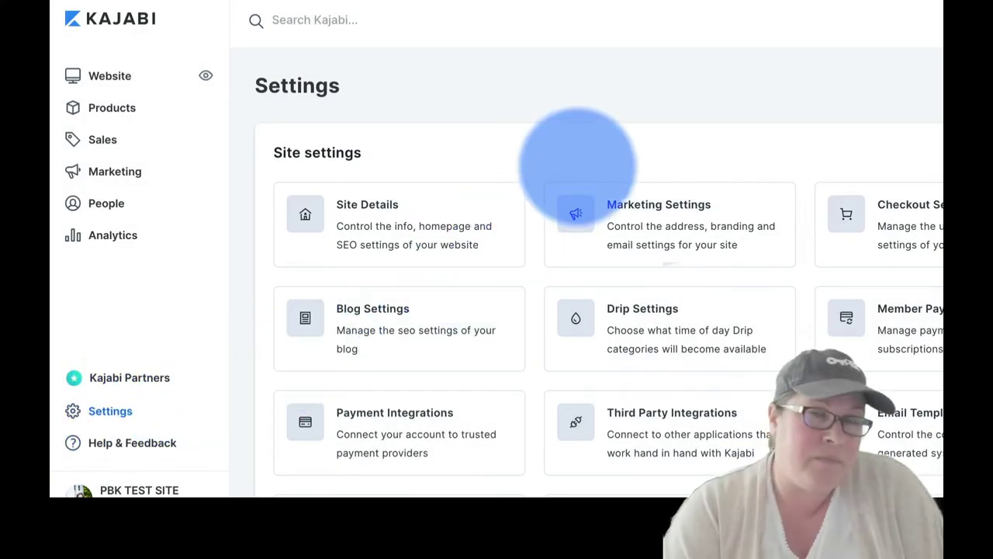
Open the Offer Purchase Confirmation template among the site's email templates and read its default message.
{"action": "scroll", "coordinate": [575, 174], "scroll_direction": "down", "scroll_amount": 2}
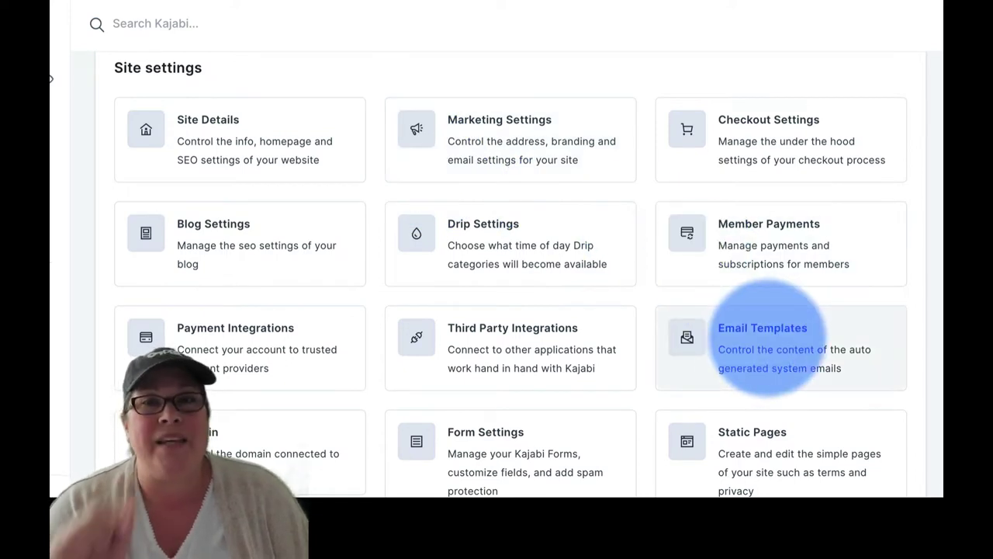
{"action": "left_click", "coordinate": [764, 338]}
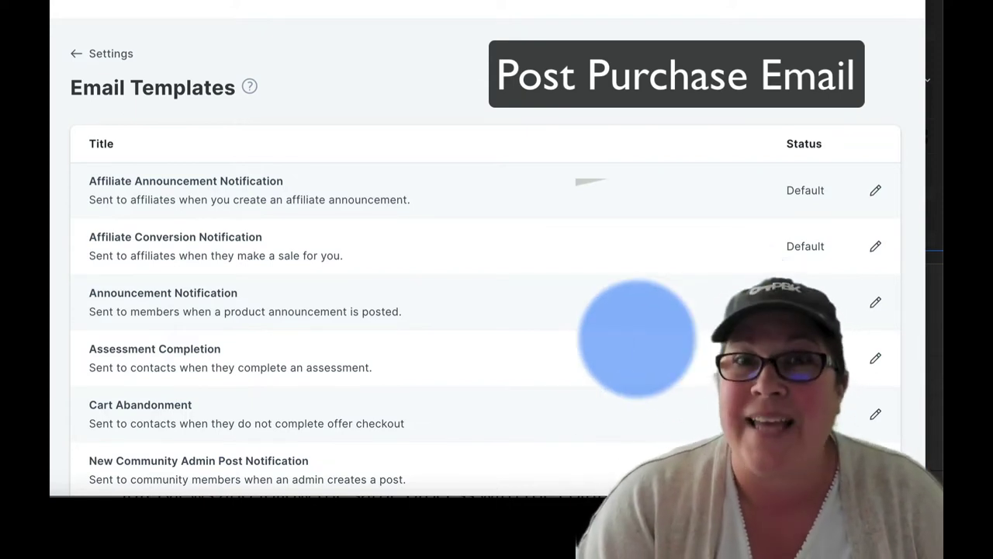
{"action": "scroll", "coordinate": [636, 339], "scroll_direction": "down", "scroll_amount": 5}
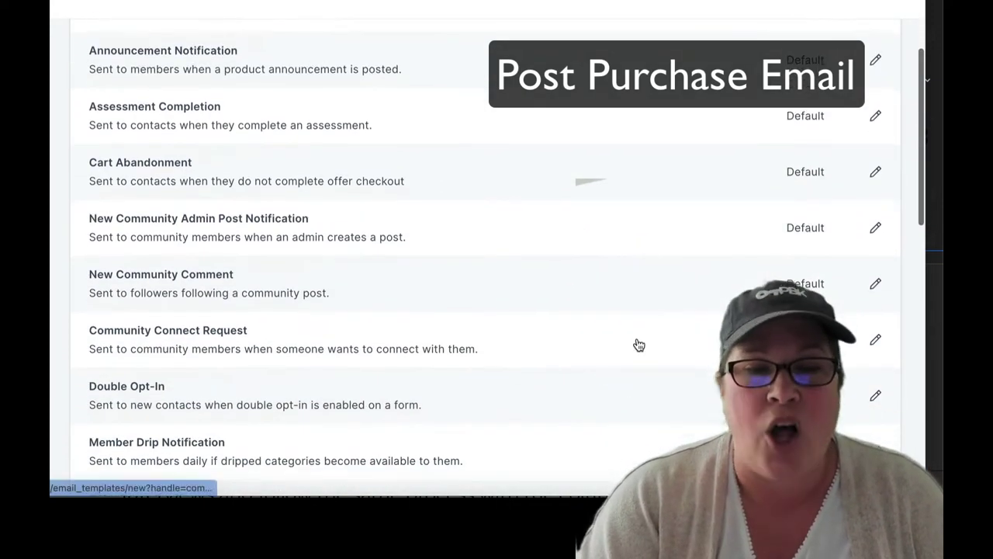
{"action": "scroll", "coordinate": [638, 345], "scroll_direction": "down", "scroll_amount": 5}
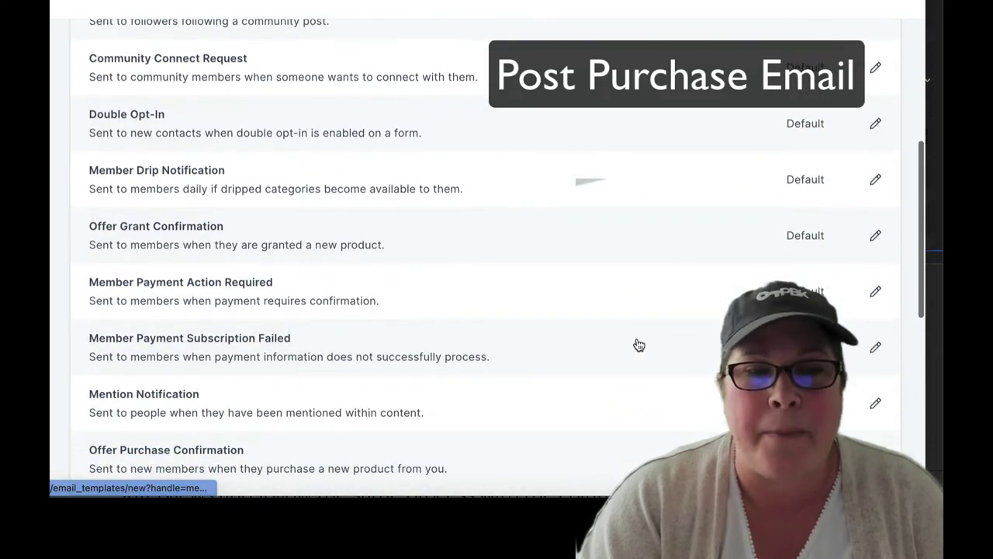
{"action": "scroll", "coordinate": [639, 345], "scroll_direction": "down", "scroll_amount": 5}
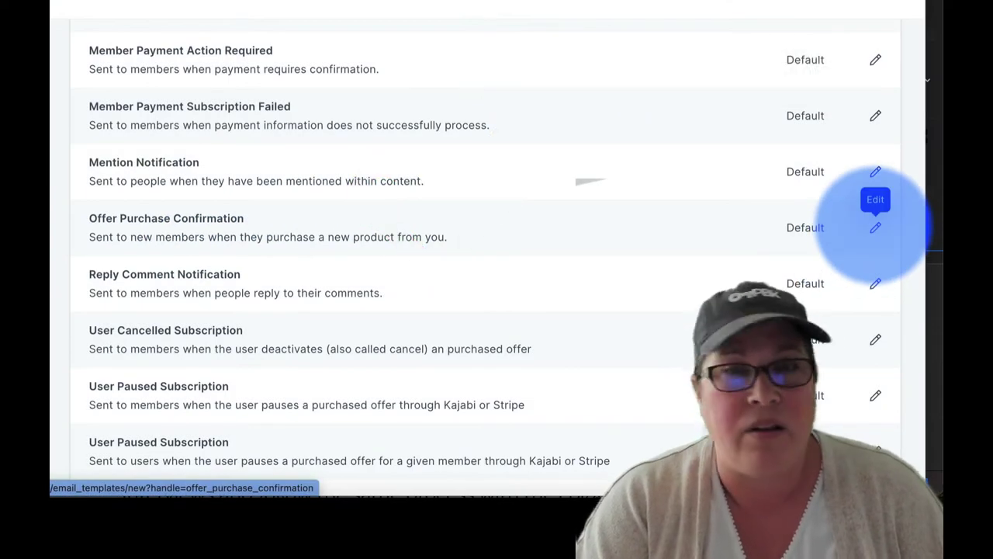
{"action": "left_click", "coordinate": [875, 227]}
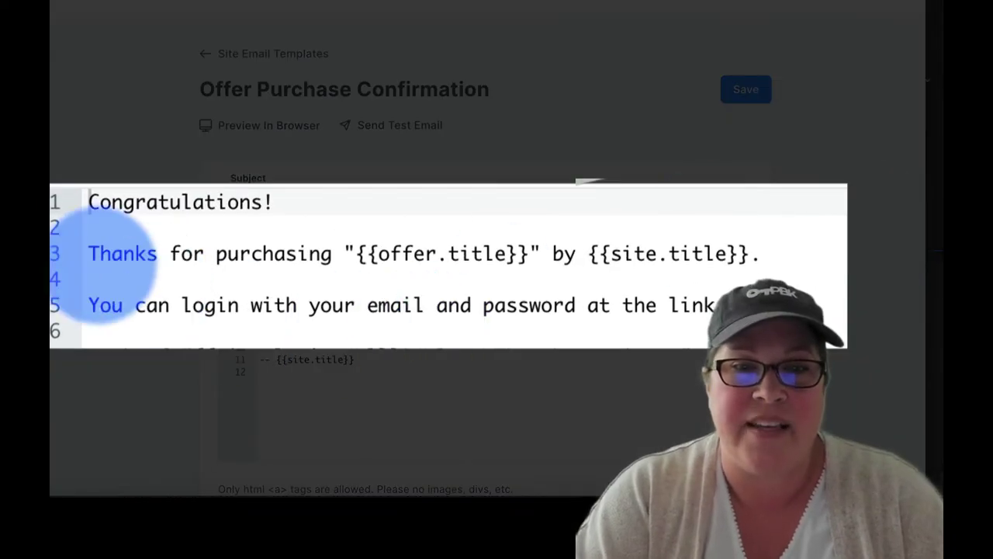
{"action": "left_click_drag", "start_coordinate": [91, 254], "coordinate": [844, 251]}
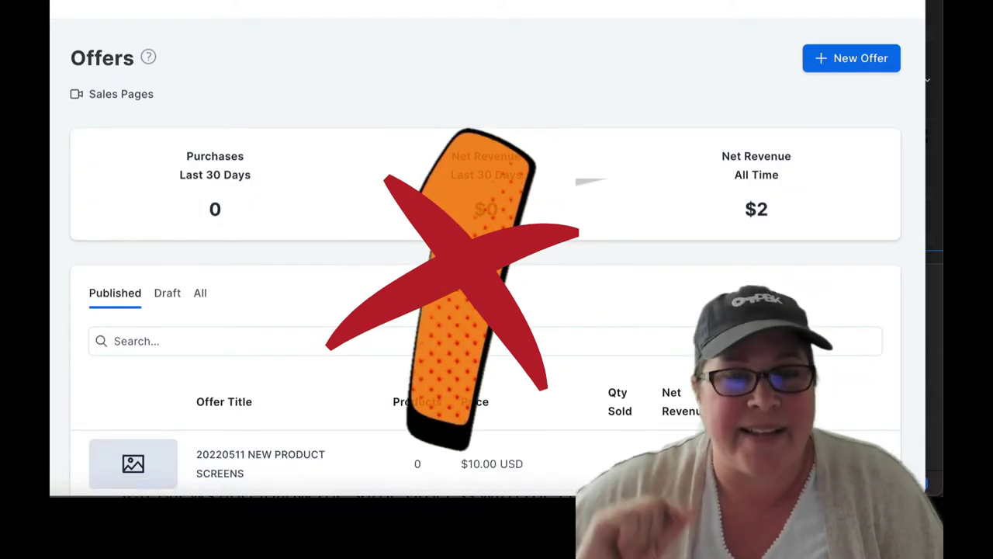
Open the 20220511 NEW PRODUCT SCREENS offer for editing from the published offers list.
{"action": "scroll", "coordinate": [304, 266], "scroll_direction": "down", "scroll_amount": 1}
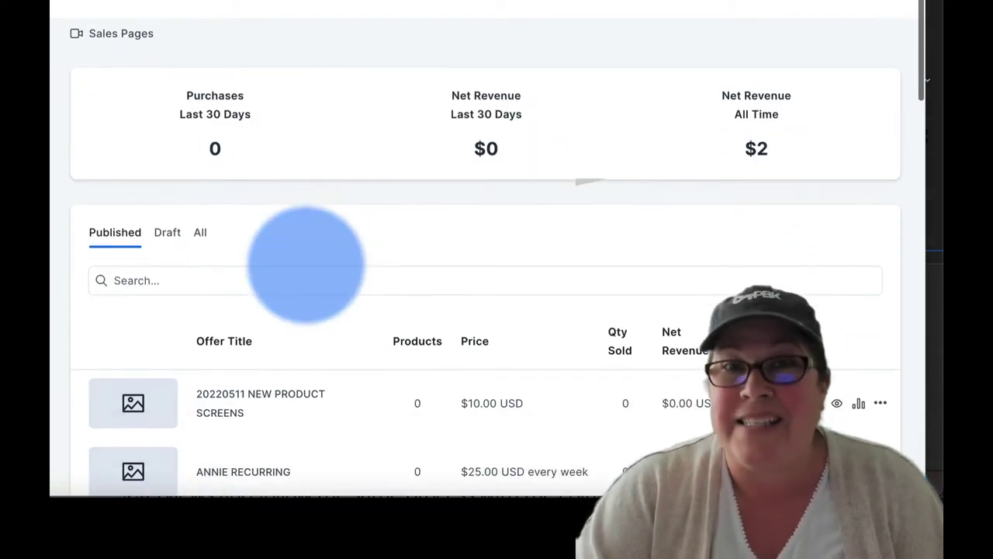
{"action": "scroll", "coordinate": [306, 264], "scroll_direction": "down", "scroll_amount": 3}
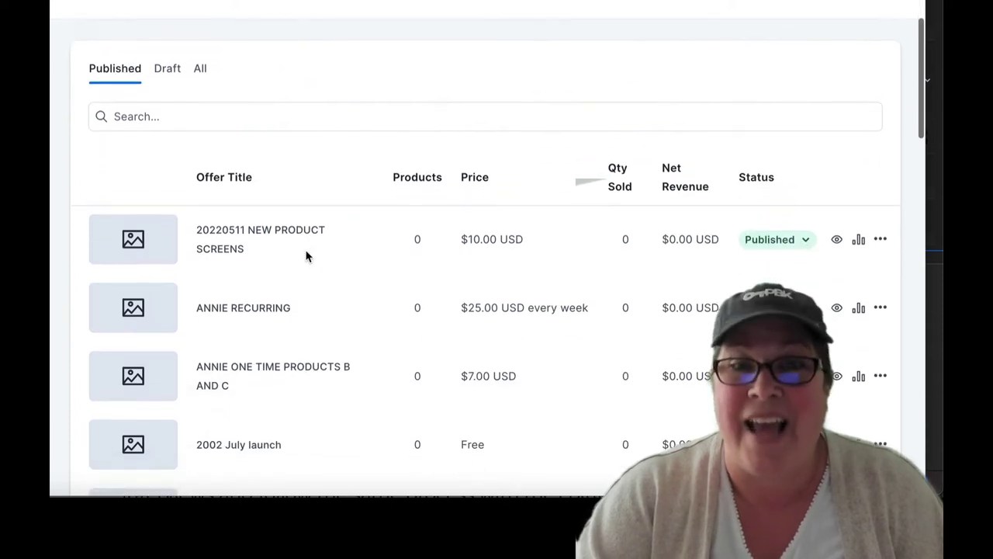
{"action": "left_click", "coordinate": [248, 233]}
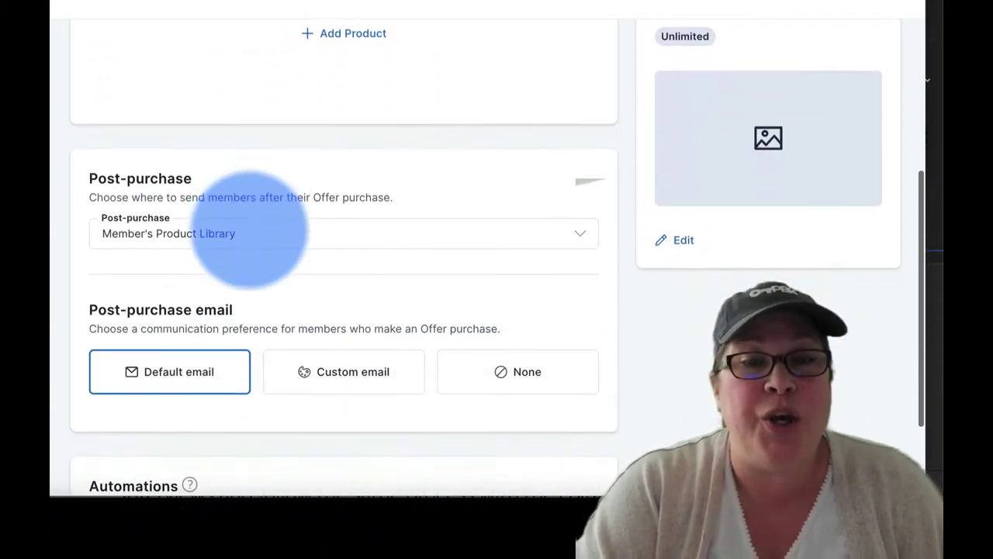
Switch the offer's post-purchase email to Custom email and review the liquid objects allowed in its body.
{"action": "scroll", "coordinate": [248, 229], "scroll_direction": "down", "scroll_amount": 2}
{"action": "left_click", "coordinate": [353, 277]}
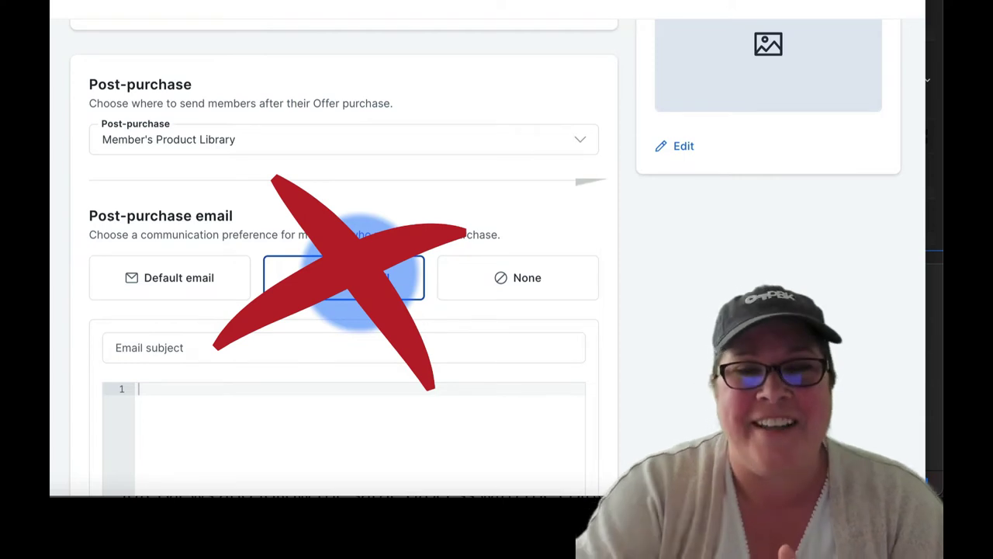
{"action": "scroll", "coordinate": [359, 272], "scroll_direction": "down", "scroll_amount": 3}
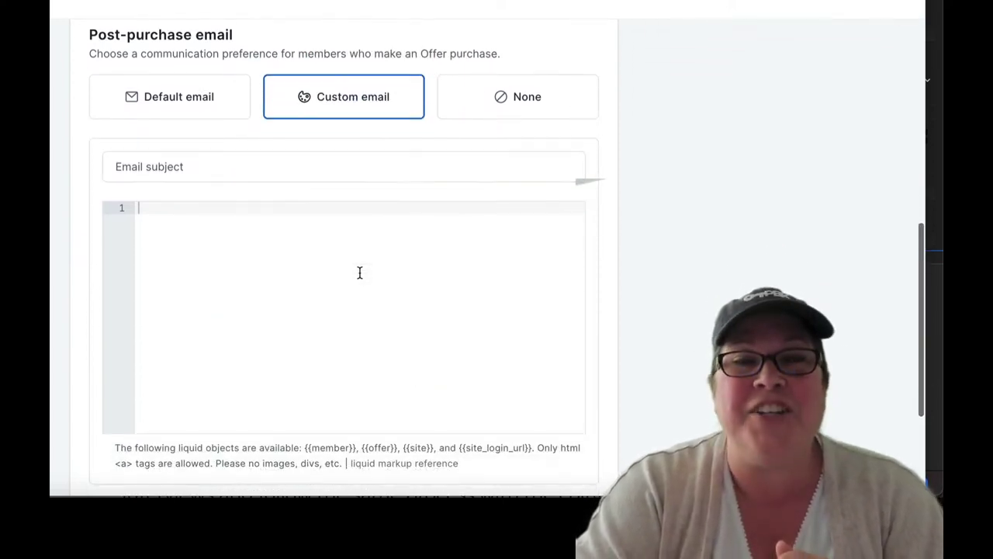
{"action": "scroll", "coordinate": [359, 273], "scroll_direction": "down", "scroll_amount": 1}
{"action": "left_click", "coordinate": [342, 173]}
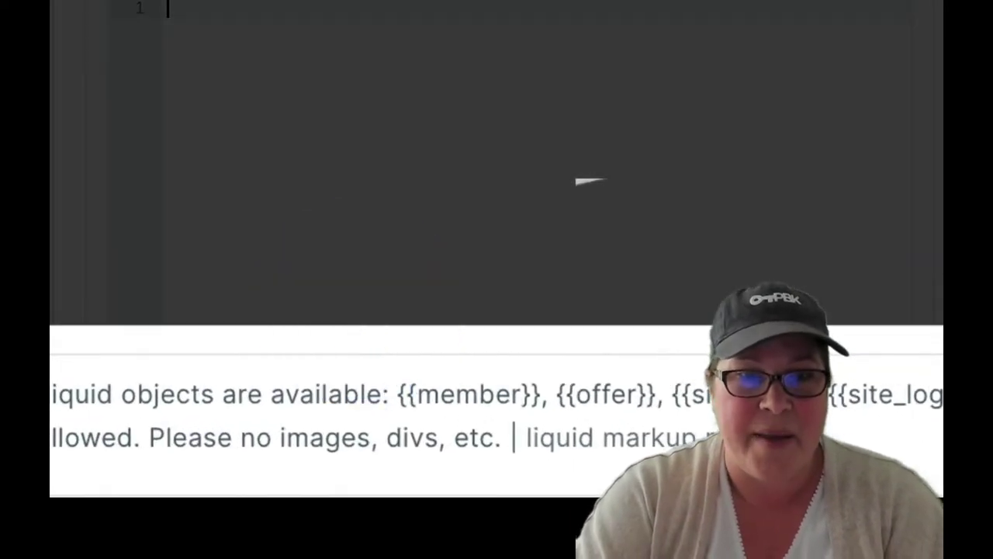
{"action": "left_click_drag", "start_coordinate": [52, 393], "coordinate": [811, 411]}
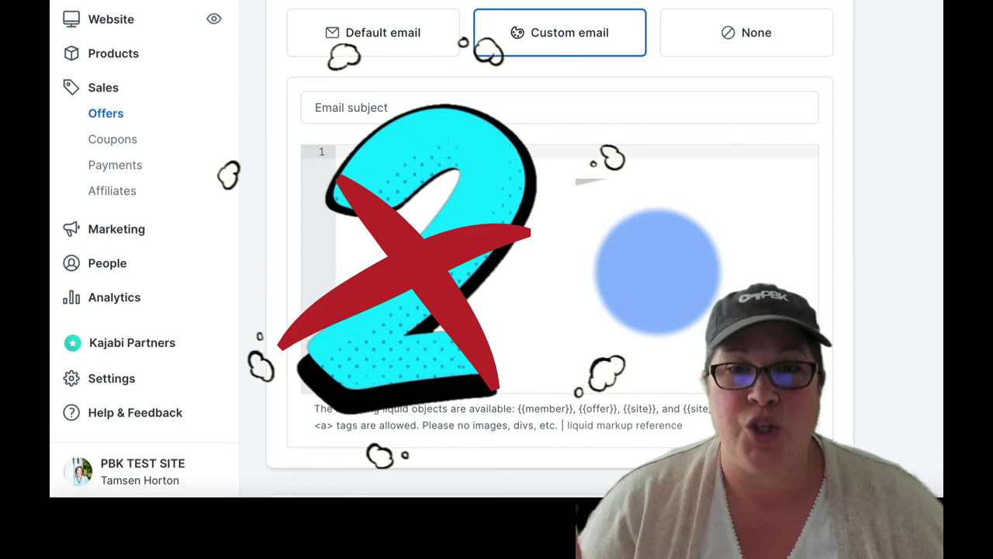
Set the offer's post-purchase email to None.
{"action": "scroll", "coordinate": [658, 272], "scroll_direction": "up", "scroll_amount": 1}
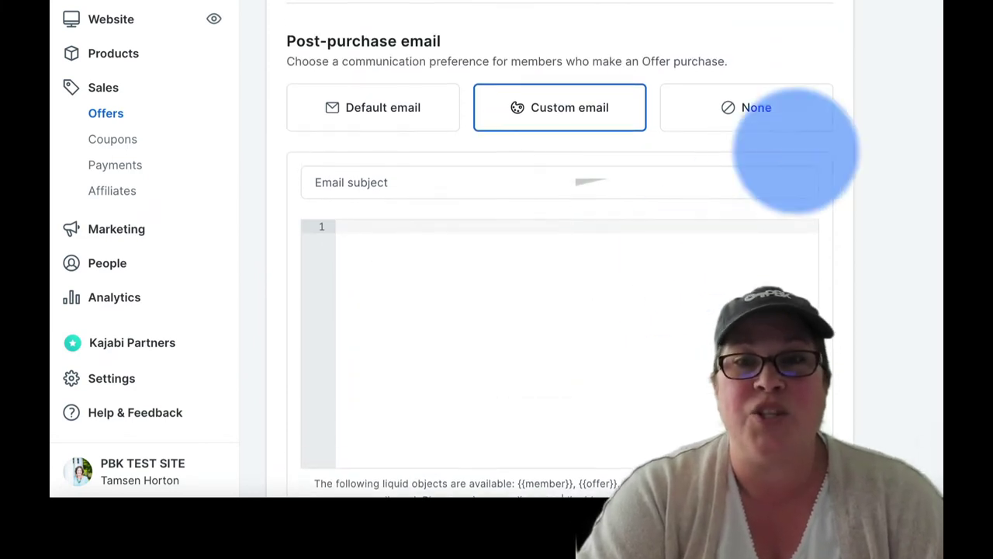
{"action": "left_click", "coordinate": [764, 104]}
{"action": "scroll", "coordinate": [798, 122], "scroll_direction": "up", "scroll_amount": 2}
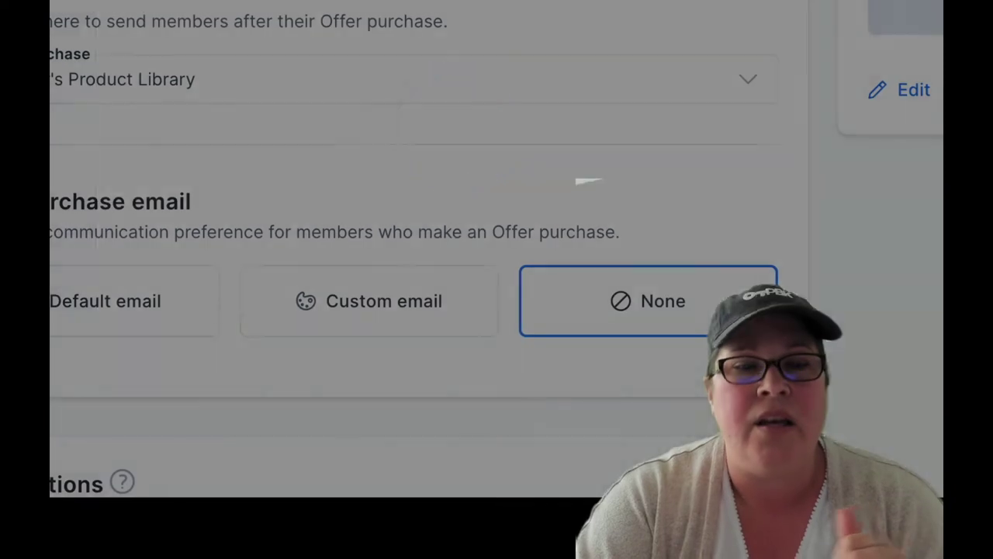
Create an automation that sends an email to the person when the 20220511 NEW PRODUCT SCREENS offer is purchased.
{"action": "left_click", "coordinate": [587, 181]}
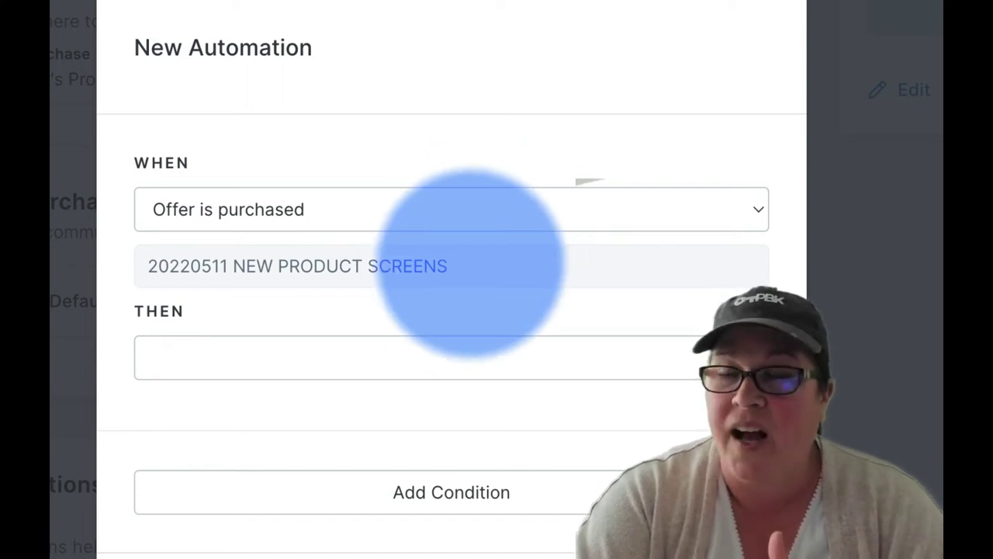
{"action": "left_click", "coordinate": [456, 353]}
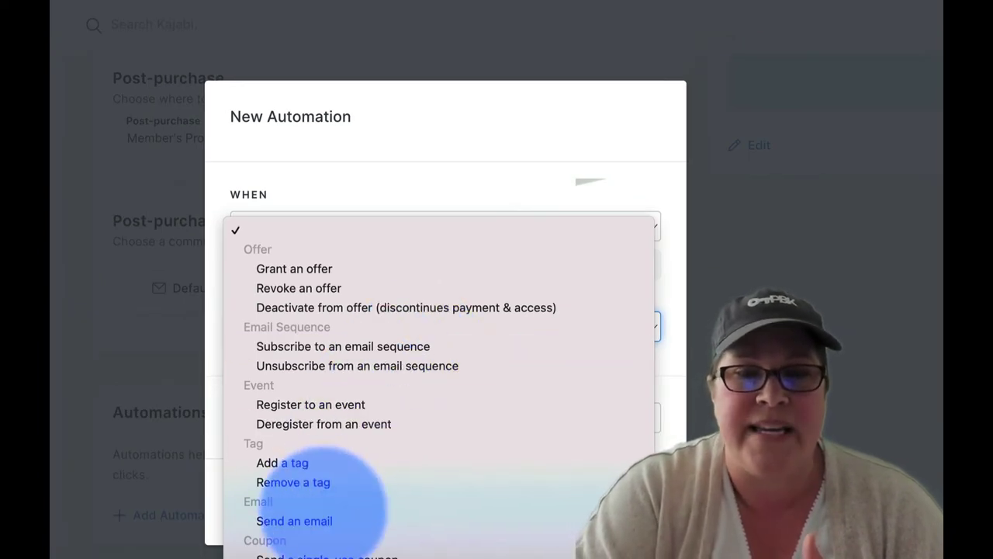
{"action": "left_click", "coordinate": [326, 518]}
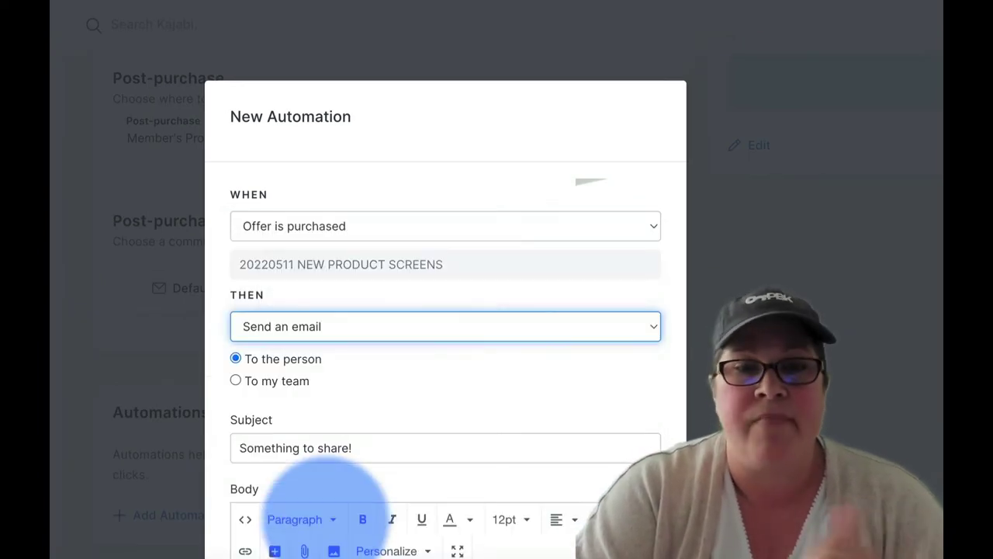
Add the 🎉 emoji in front of the automation email's subject "Something to share!".
{"action": "scroll", "coordinate": [421, 354], "scroll_direction": "down", "scroll_amount": 3}
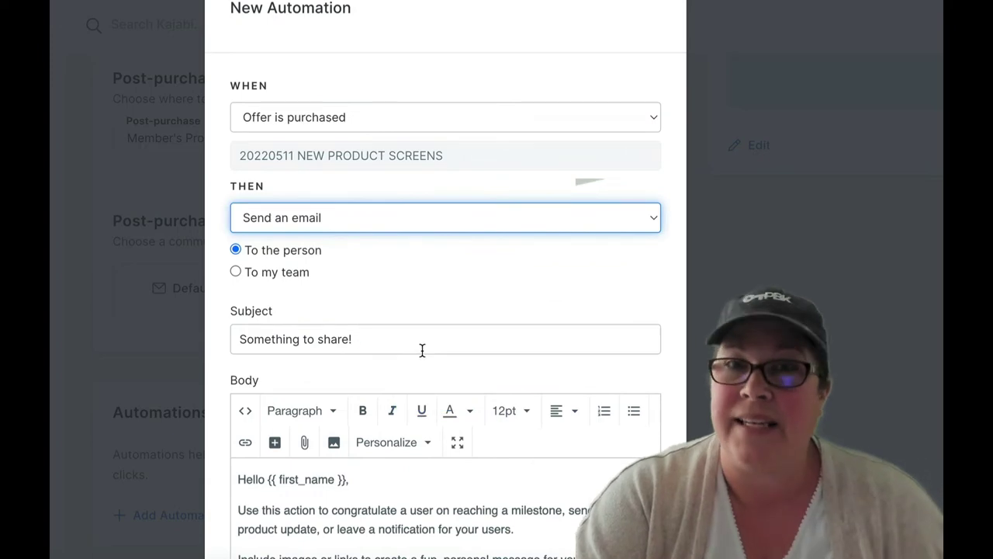
{"action": "scroll", "coordinate": [421, 350], "scroll_direction": "down", "scroll_amount": 2}
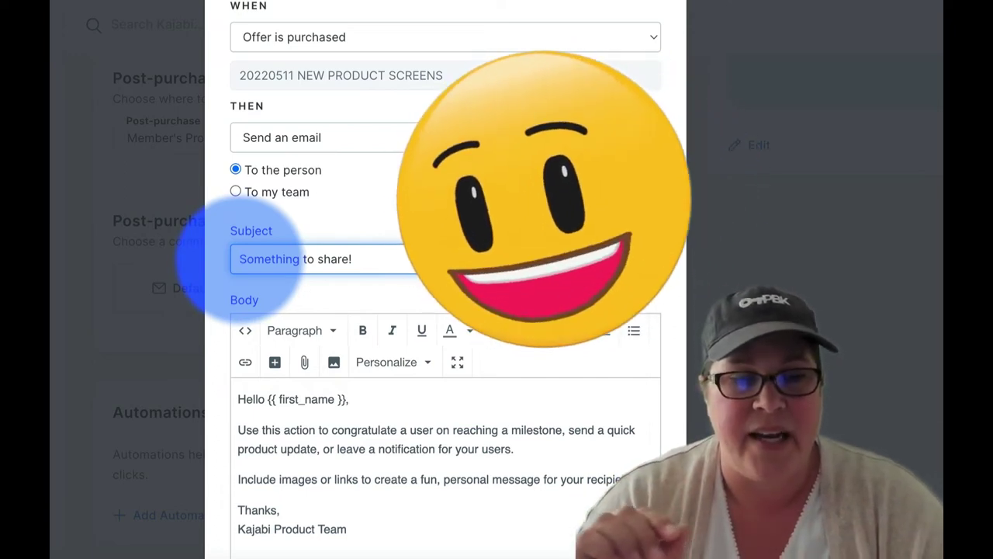
{"action": "left_click", "coordinate": [239, 259]}
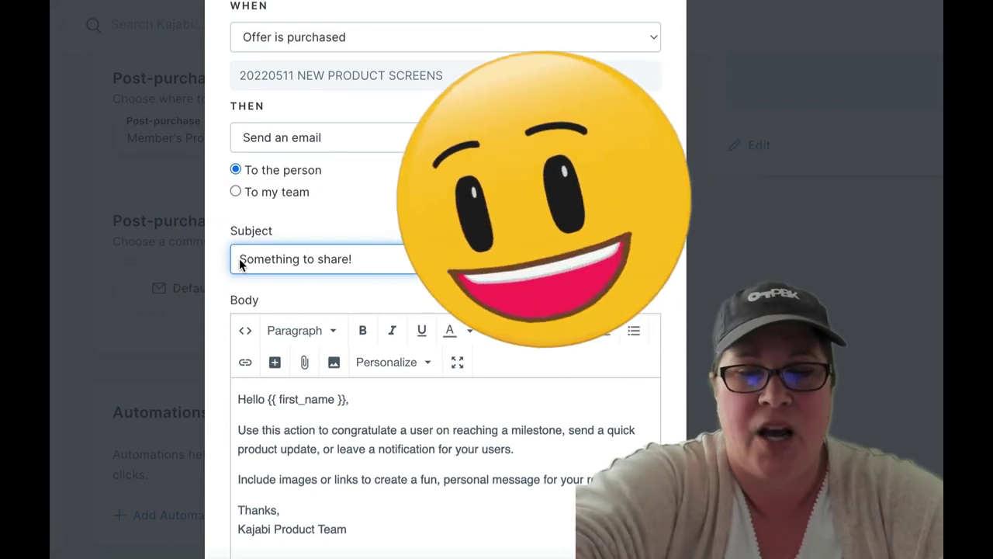
{"action": "type", "text": "🎉"}
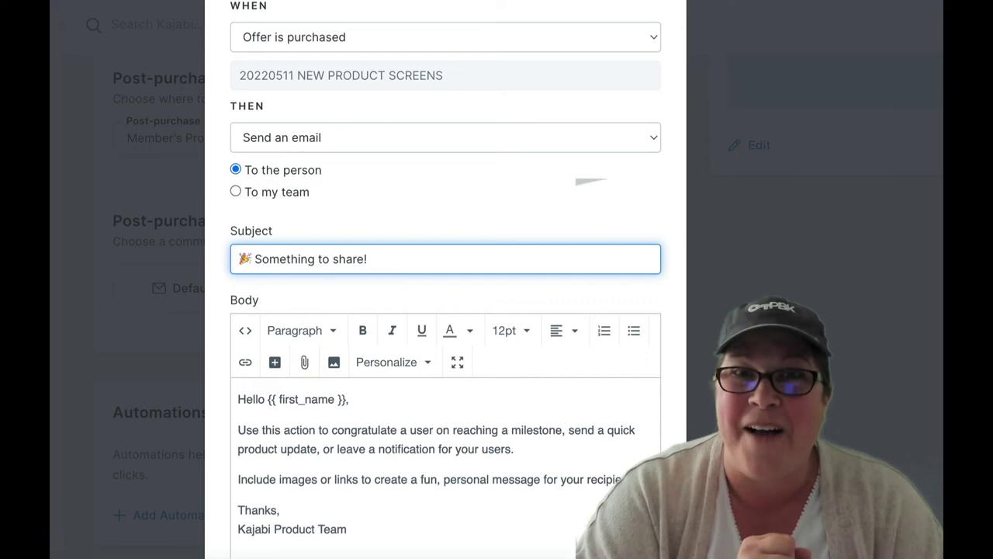
Start a button on a new line below the email's signature, with the site's /events page as its URL.
{"action": "scroll", "coordinate": [446, 349], "scroll_direction": "down", "scroll_amount": 3}
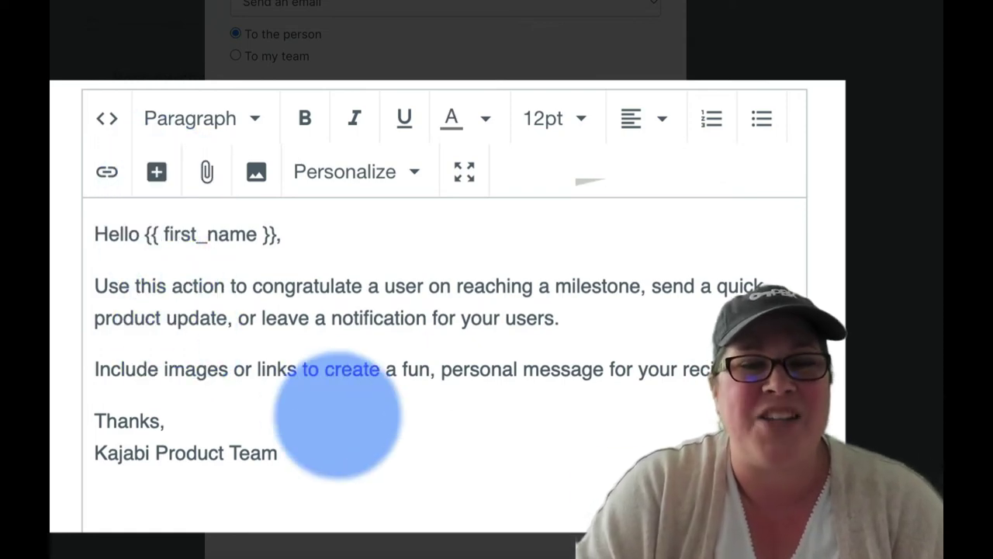
{"action": "left_click", "coordinate": [294, 458]}
{"action": "key", "text": "Return"}
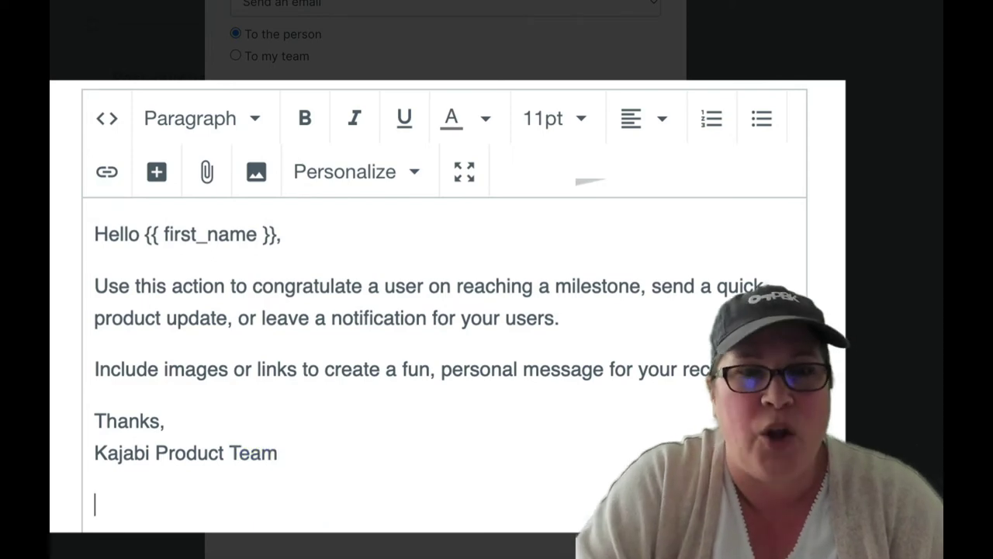
{"action": "left_click", "coordinate": [274, 225]}
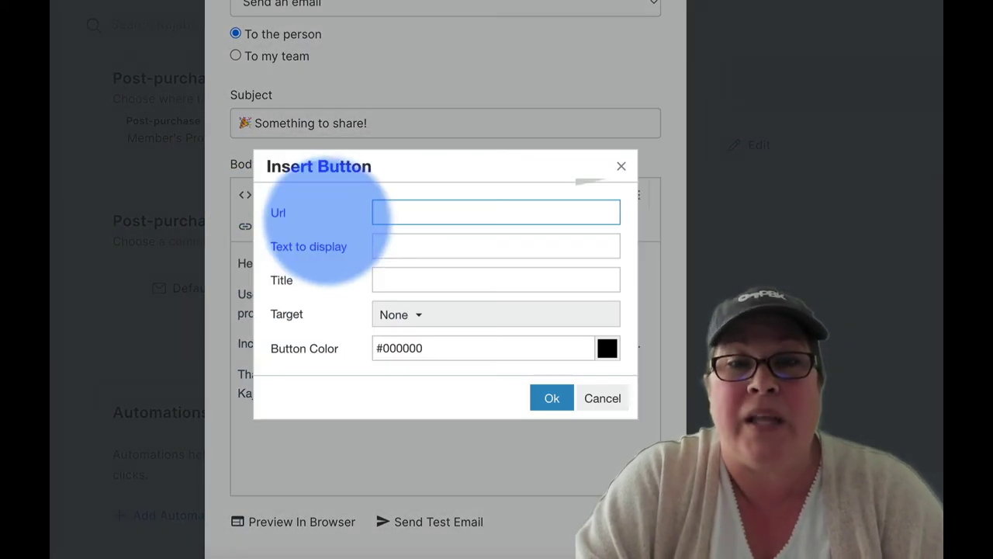
{"action": "type", "text": "www.t"}
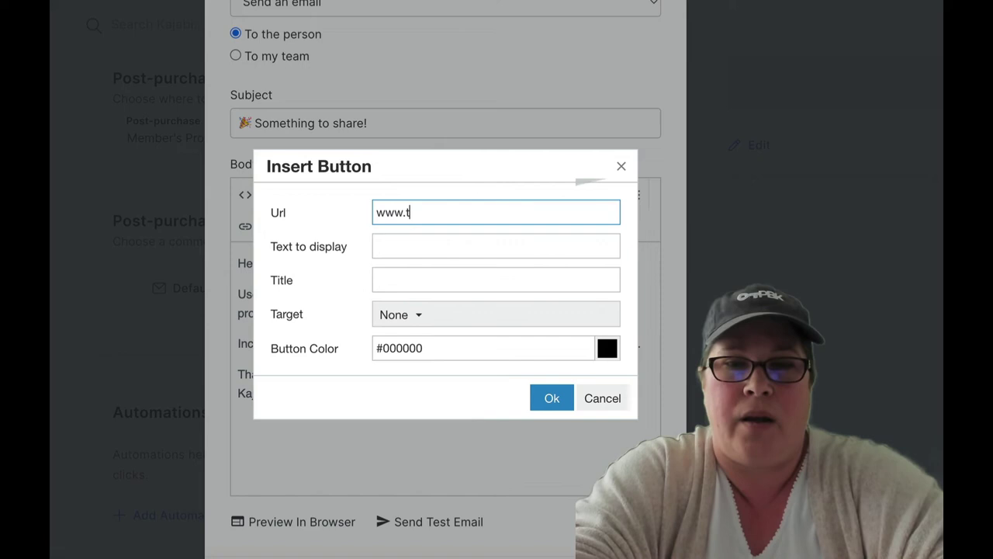
{"action": "type", "text": "amsenhorton.com"}
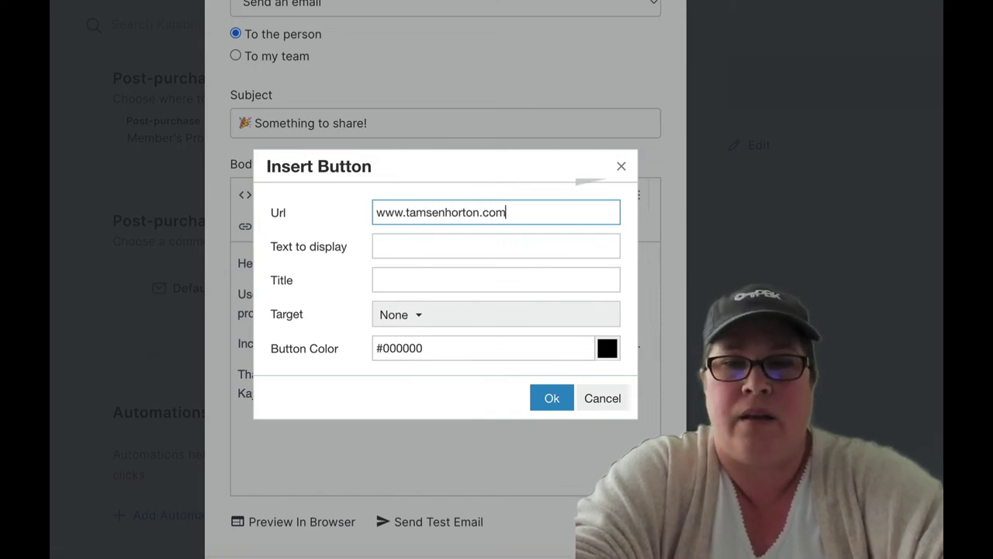
{"action": "type", "text": "/events"}
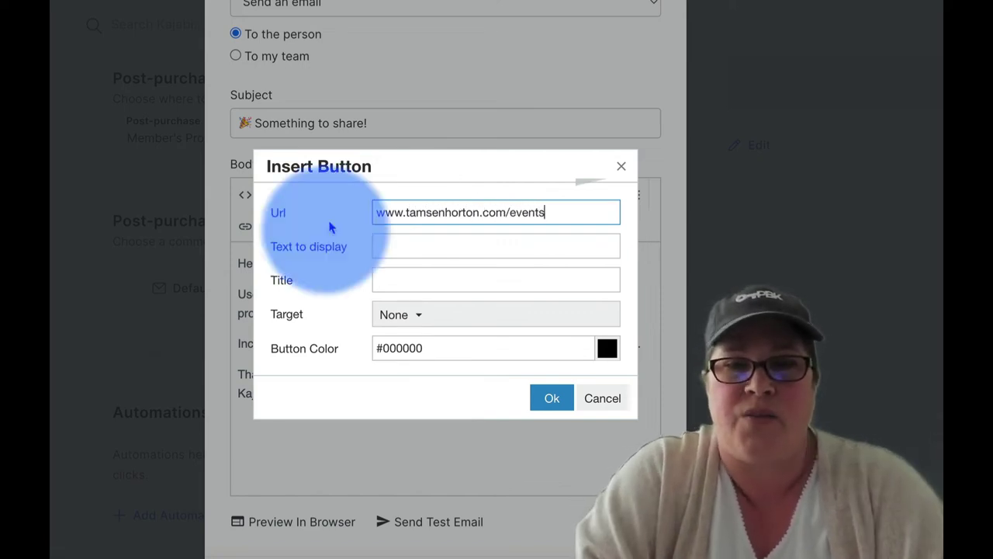
Label the button CLICK HERE NOW, set its target to New Window and insert it into the email body.
{"action": "left_click", "coordinate": [401, 244]}
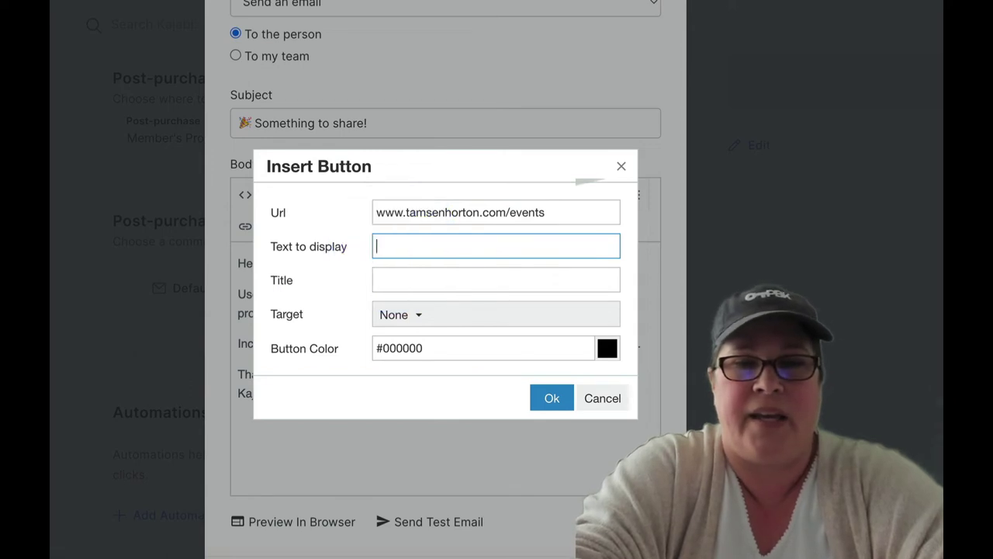
{"action": "type", "text": "CLICK HERE NOW"}
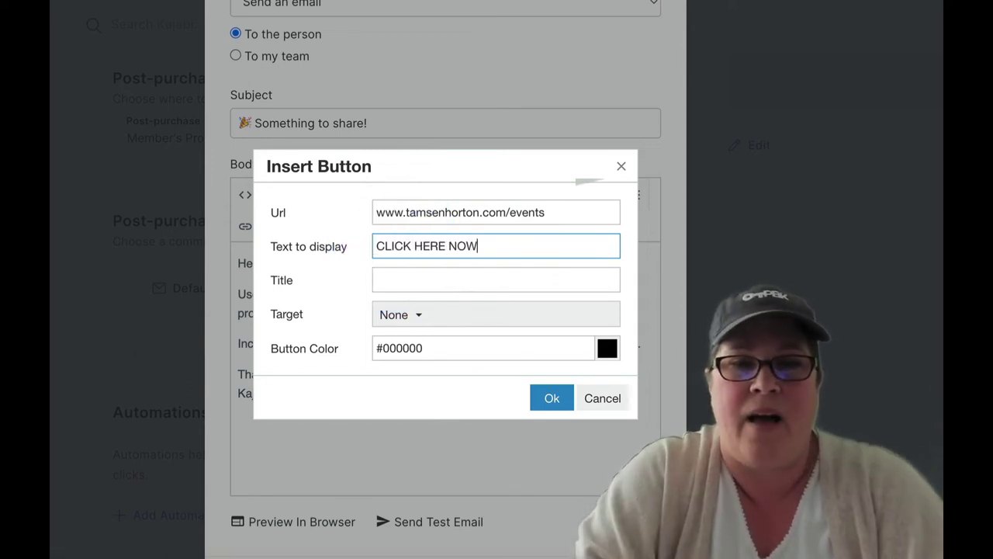
{"action": "left_click", "coordinate": [411, 315]}
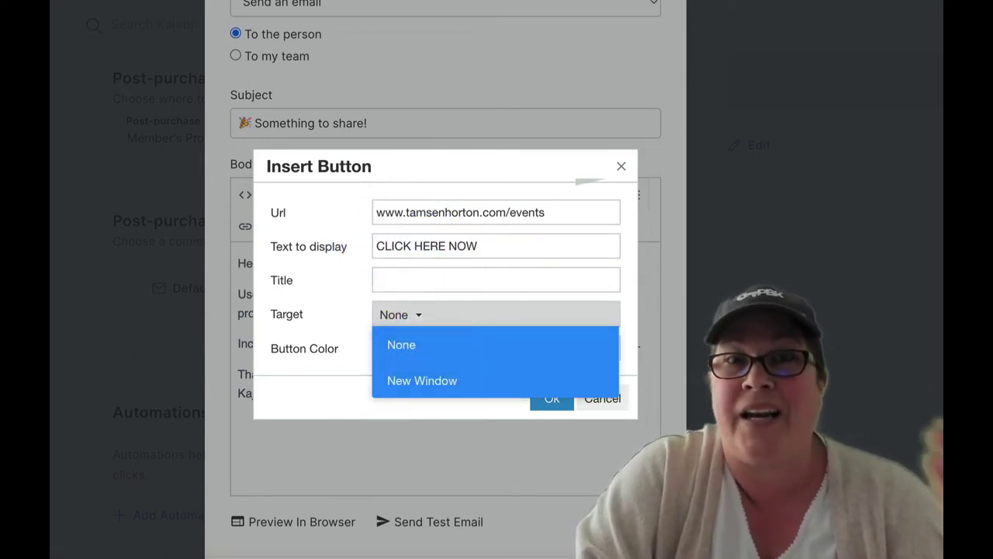
{"action": "left_click", "coordinate": [421, 381]}
{"action": "left_click", "coordinate": [427, 348]}
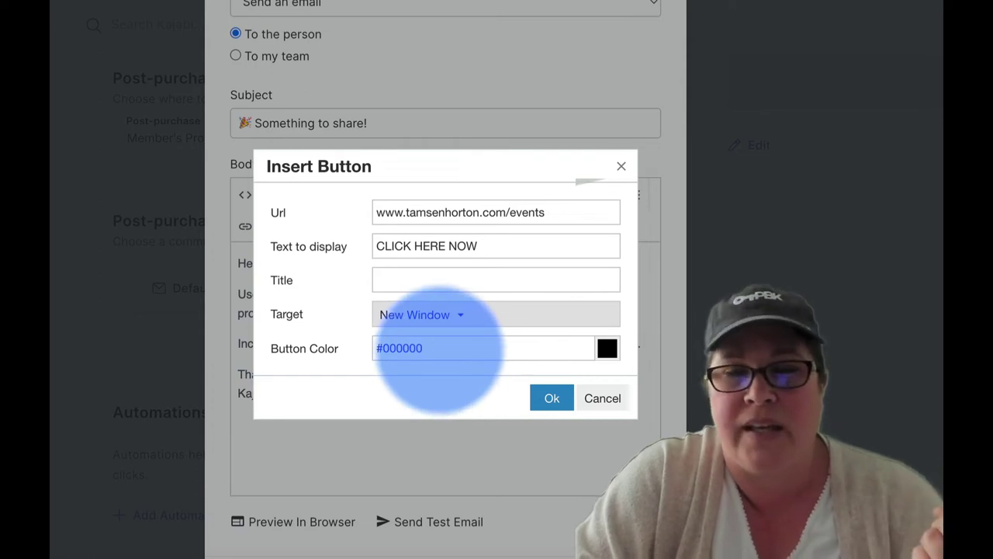
{"action": "left_click", "coordinate": [551, 399]}
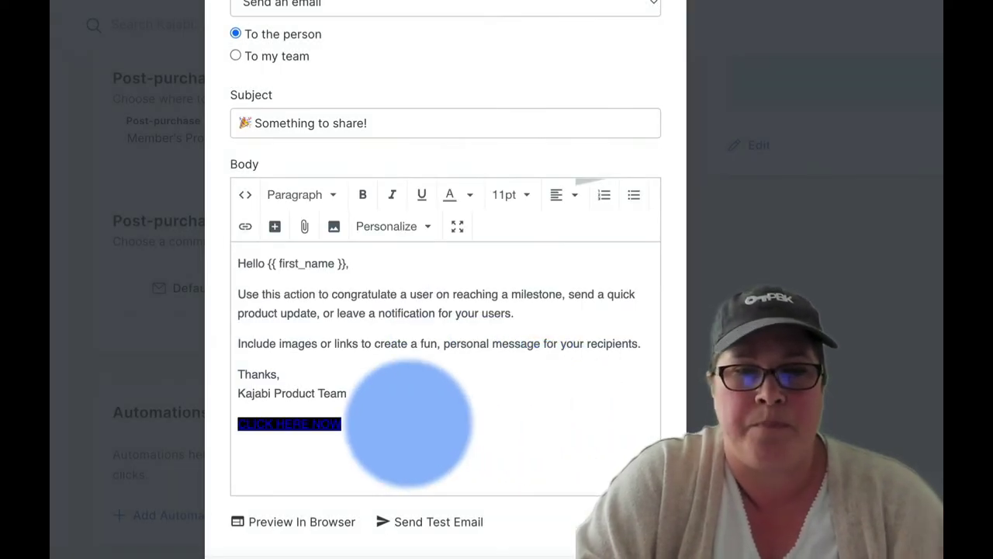
Change the button color of the CLICK HERE NOW button to #003960.
{"action": "scroll", "coordinate": [408, 423], "scroll_direction": "down", "scroll_amount": 1}
{"action": "left_click_drag", "start_coordinate": [332, 373], "coordinate": [208, 365]}
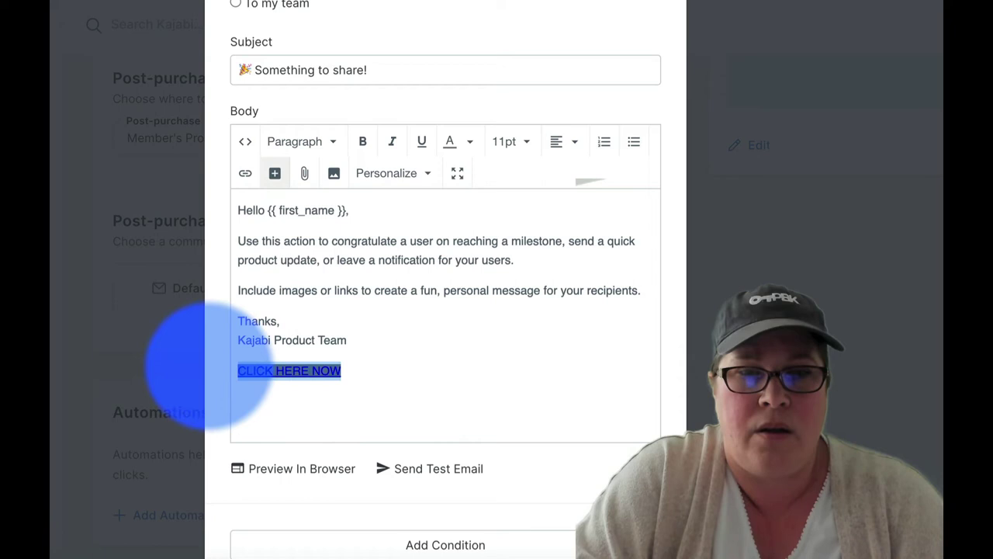
{"action": "left_click", "coordinate": [275, 173]}
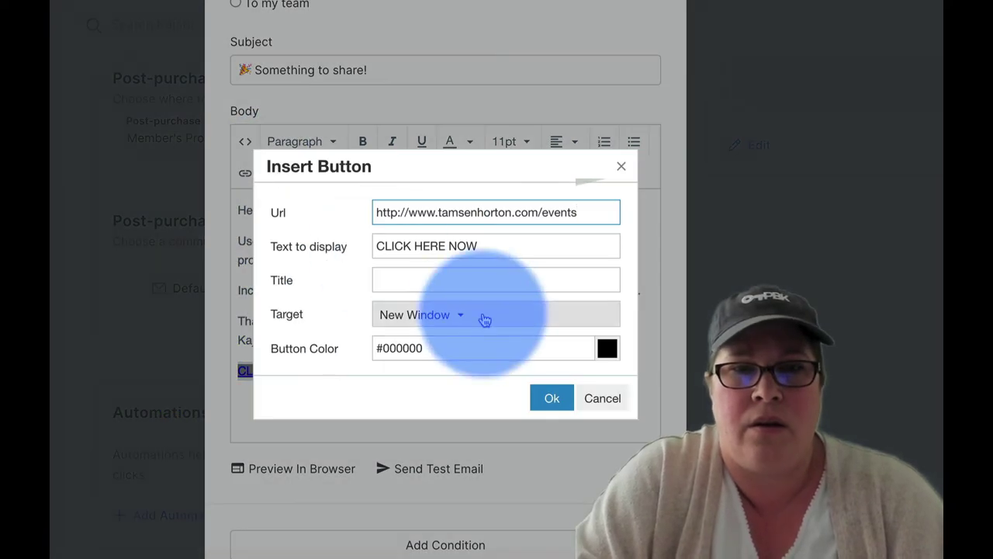
{"action": "left_click", "coordinate": [458, 349]}
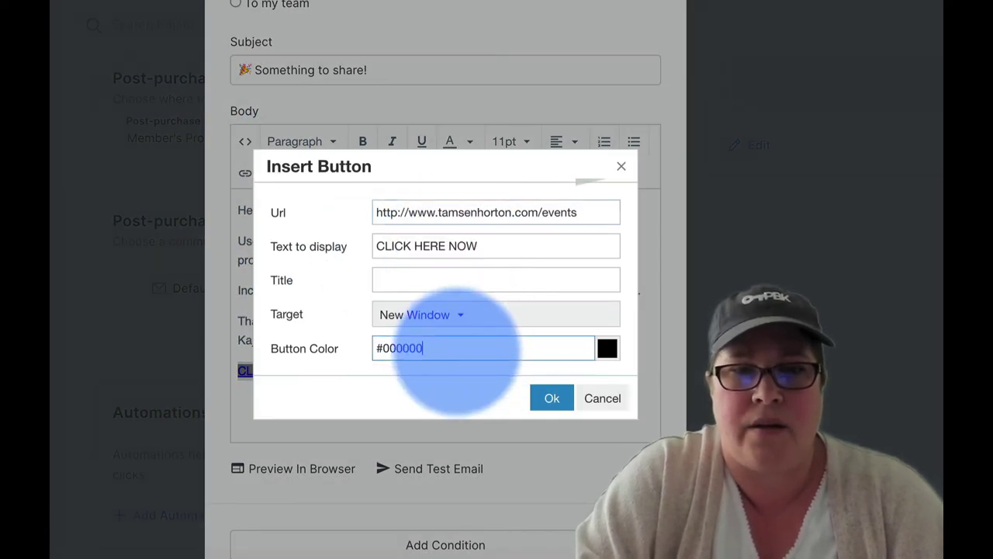
{"action": "double_click", "coordinate": [458, 349]}
{"action": "type", "text": "00396"}
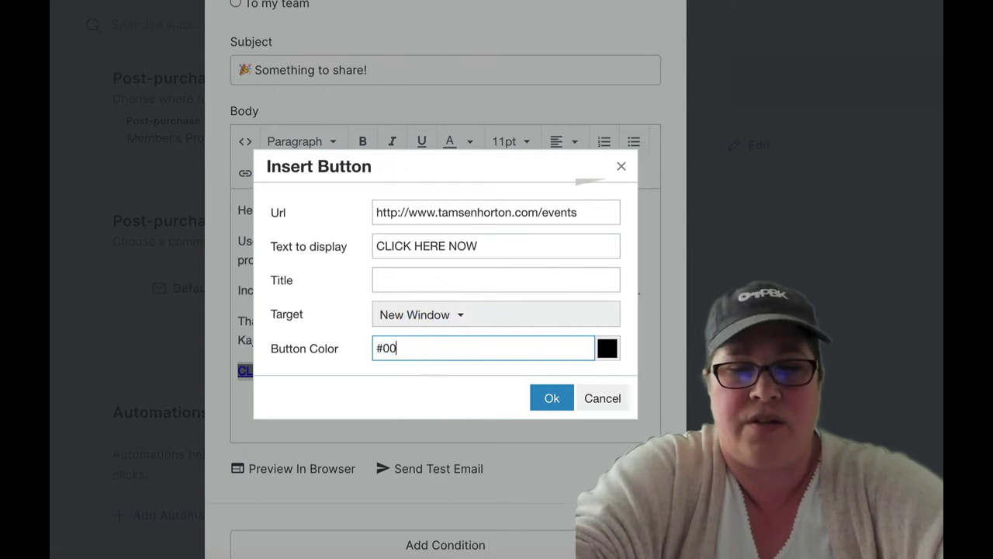
{"action": "type", "text": "0"}
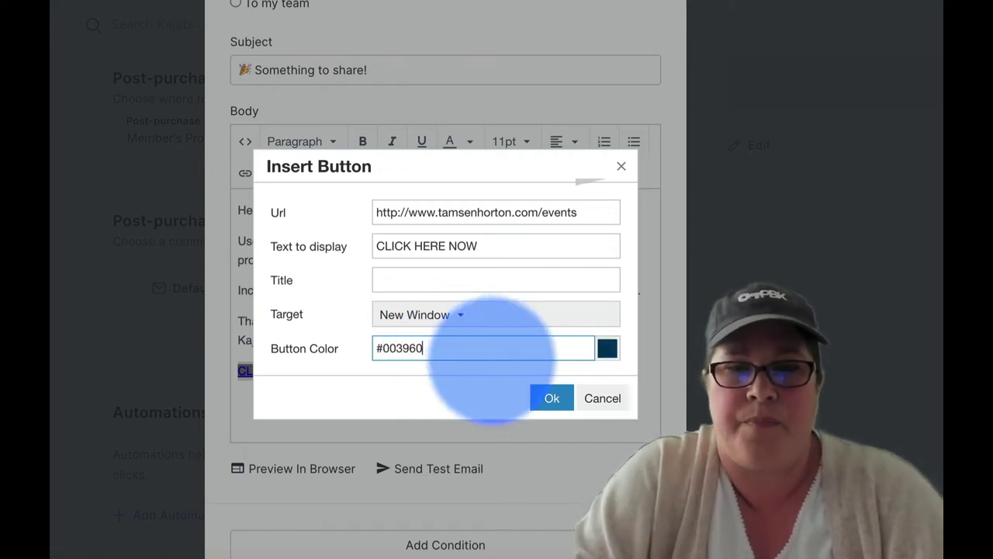
{"action": "left_click", "coordinate": [551, 397]}
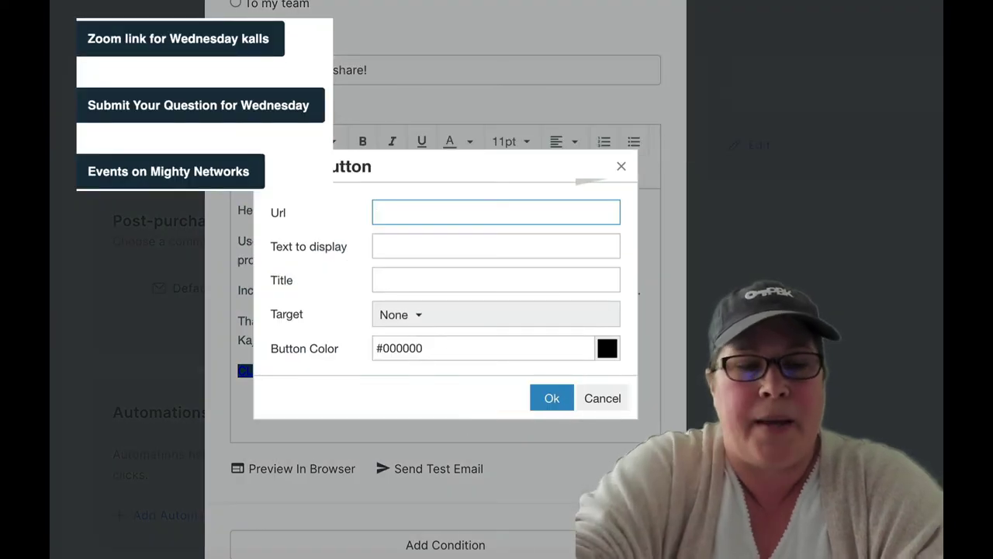
Set up a second button that links to the site's home page and displays the text LOGIN NOW.
{"action": "type", "text": "www"}
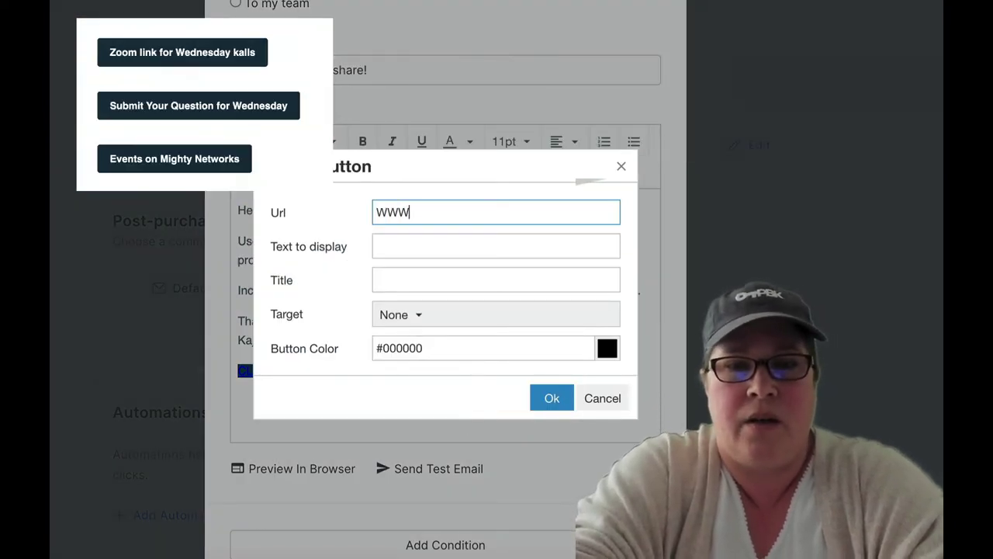
{"action": "key", "text": "BackSpace"}
{"action": "key", "text": "BackSpace"}
{"action": "key", "text": "BackSpace"}
{"action": "type", "text": "www.ta"}
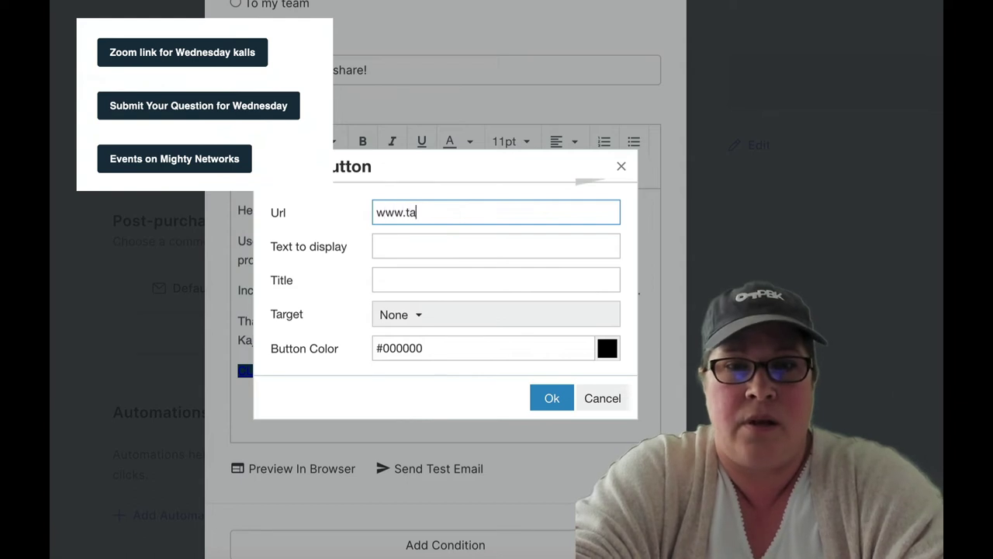
{"action": "type", "text": "msenhorton.com"}
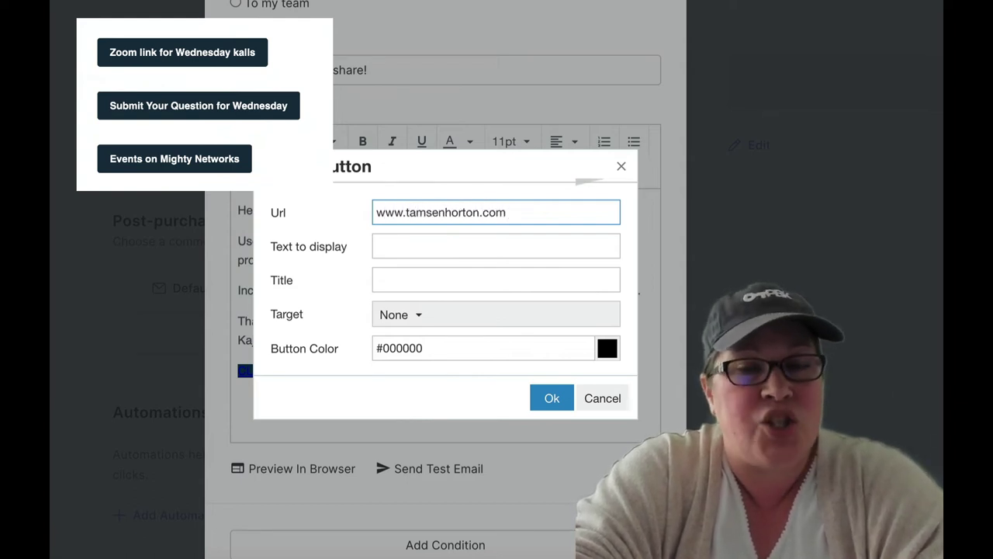
{"action": "left_click", "coordinate": [399, 246]}
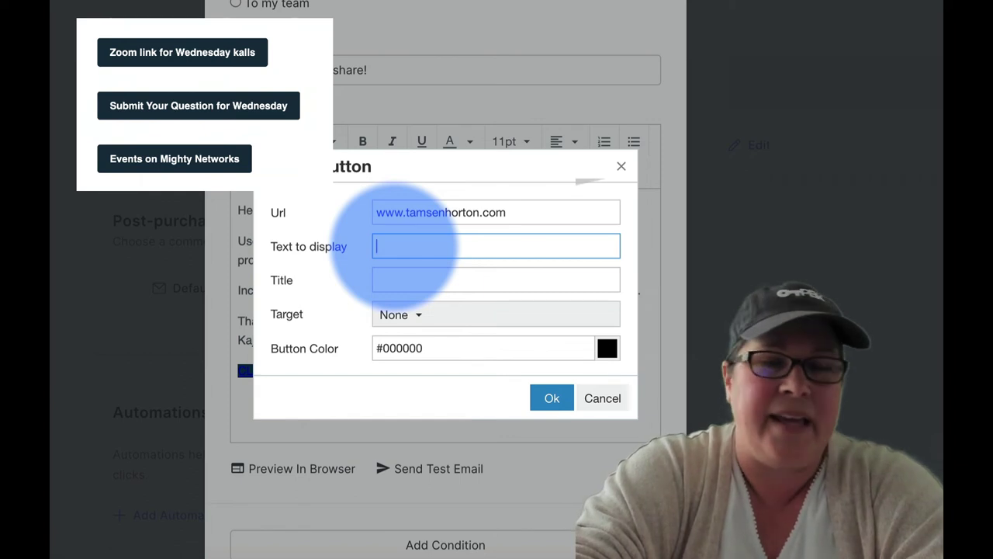
{"action": "type", "text": "LOGIN"}
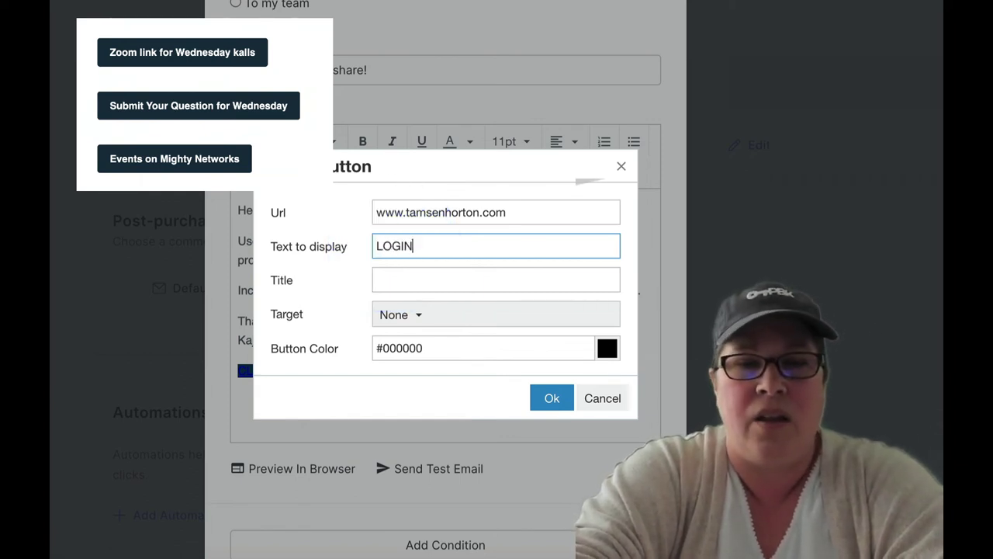
{"action": "type", "text": "OW"}
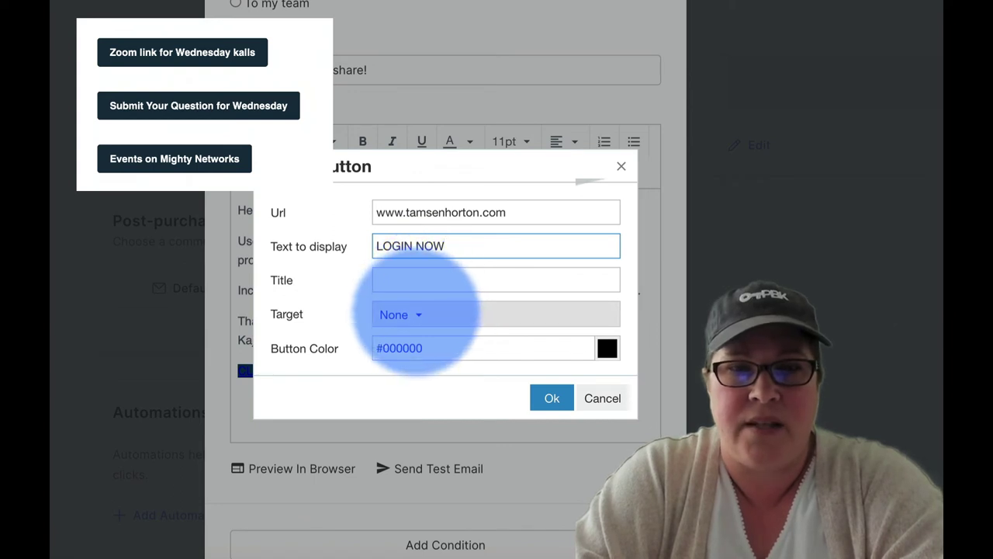
Insert the LOGIN NOW button with New Window as its target and 003960 as its button color.
{"action": "left_click", "coordinate": [439, 313]}
{"action": "left_click", "coordinate": [422, 380]}
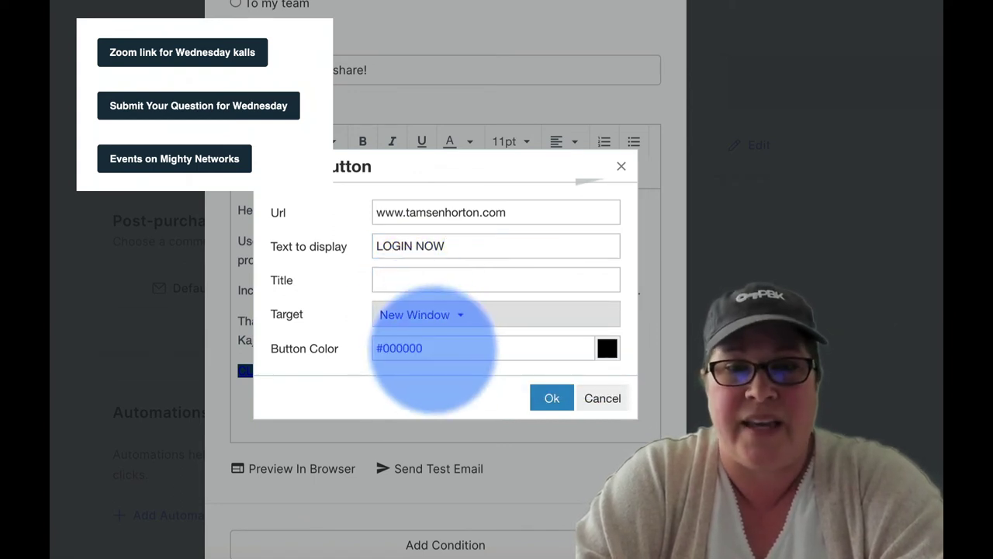
{"action": "double_click", "coordinate": [431, 350]}
{"action": "type", "text": "00396"}
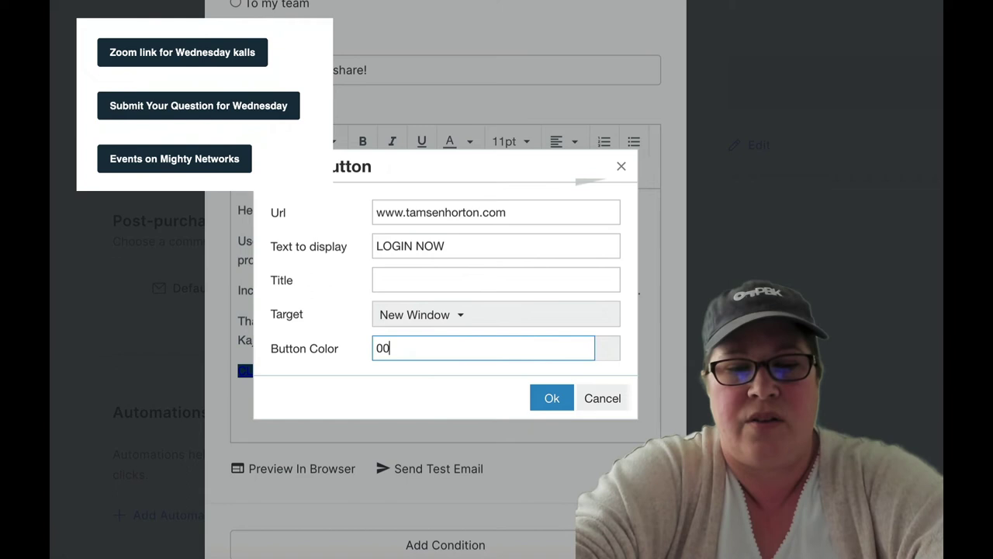
{"action": "type", "text": "0"}
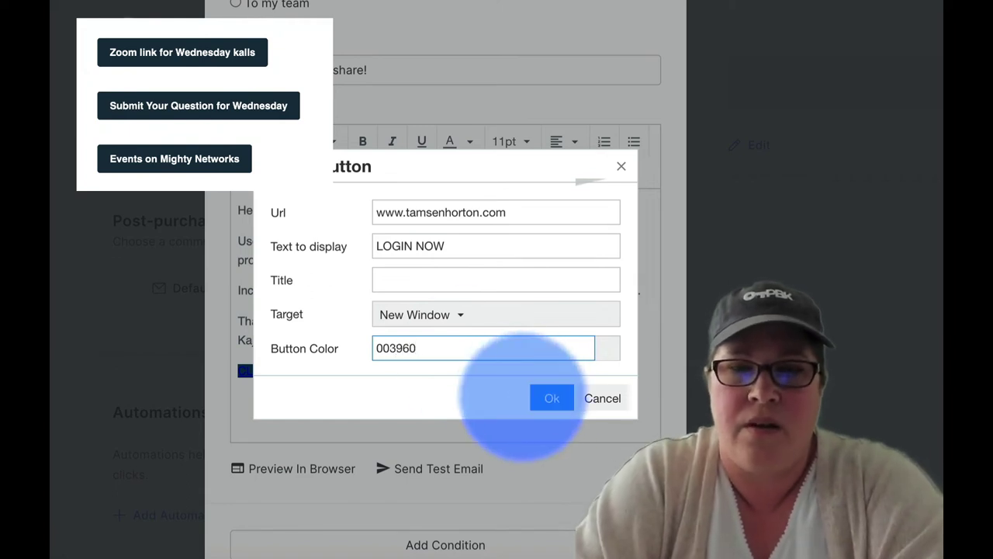
{"action": "left_click", "coordinate": [552, 397]}
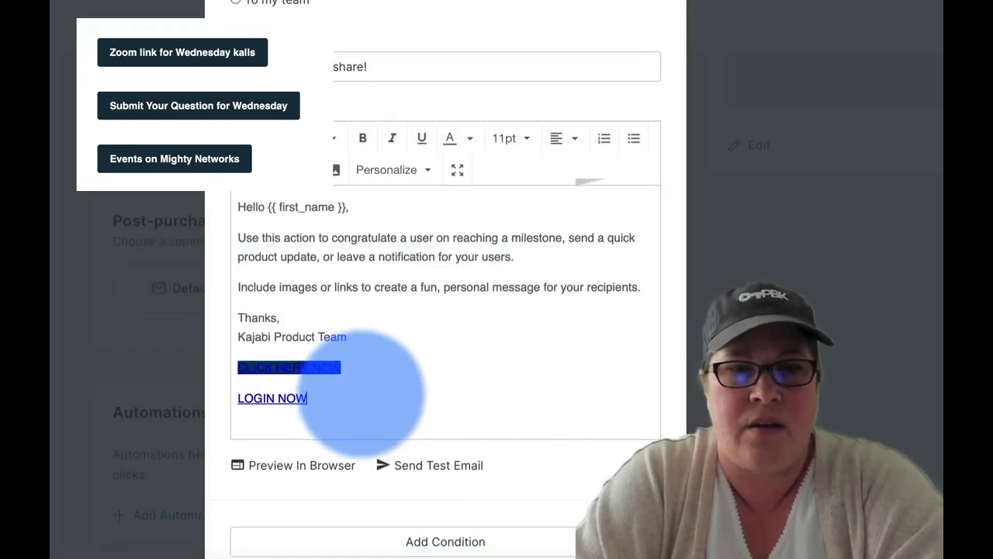
Convert the LOGIN NOW link into a button with New Window as its target and #000000 as its button color.
{"action": "scroll", "coordinate": [388, 380], "scroll_direction": "down", "scroll_amount": 1}
{"action": "left_click_drag", "start_coordinate": [310, 363], "coordinate": [233, 356]}
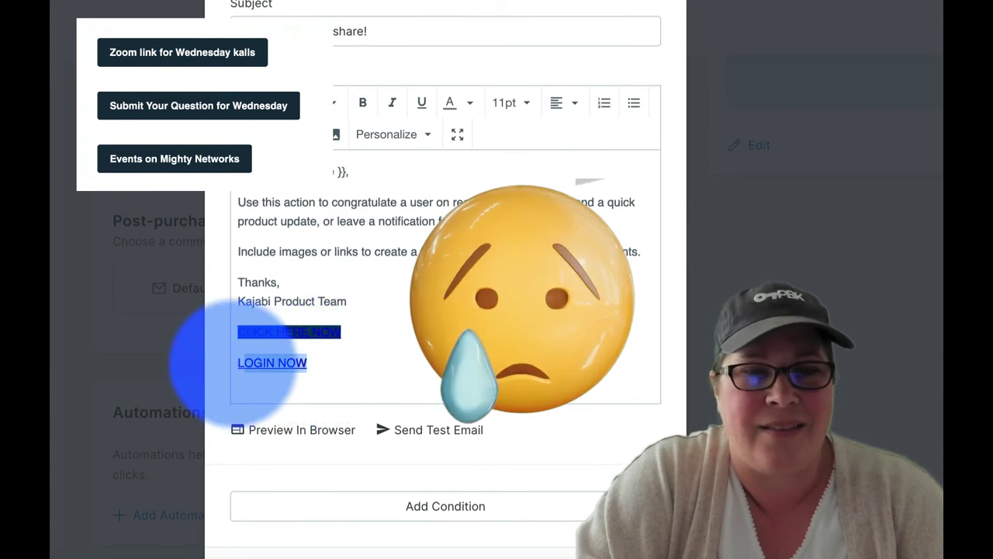
{"action": "left_click", "coordinate": [334, 135]}
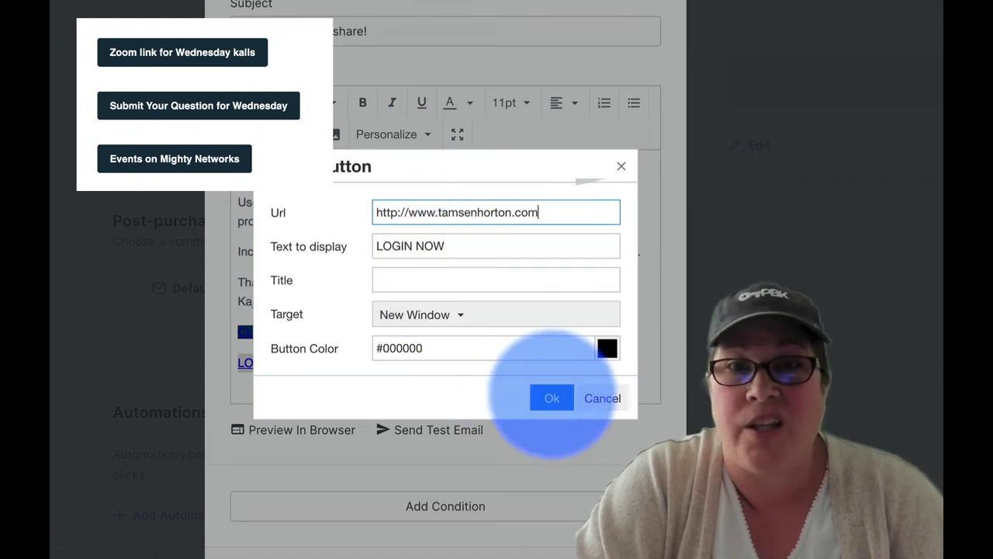
{"action": "left_click", "coordinate": [551, 397]}
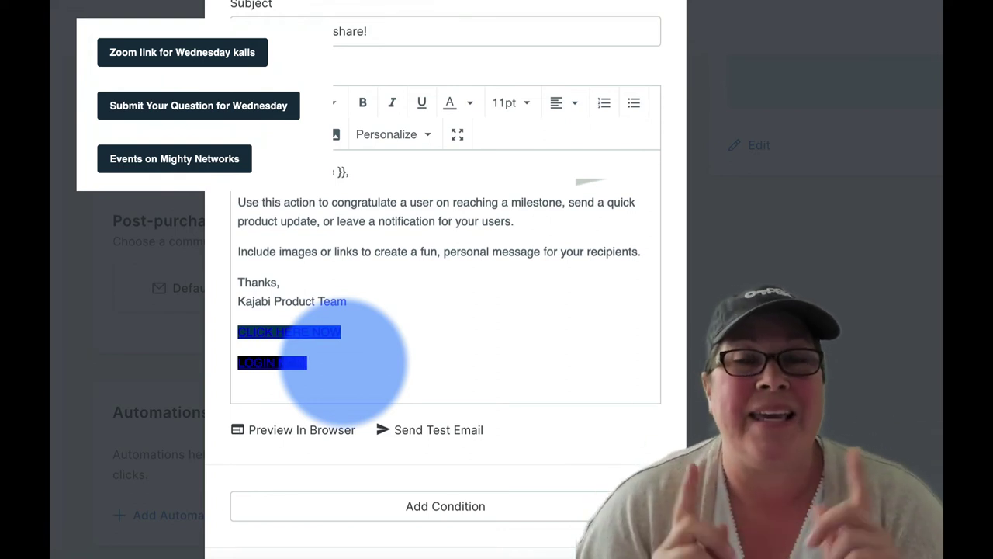
{"action": "scroll", "coordinate": [343, 354], "scroll_direction": "down", "scroll_amount": 1}
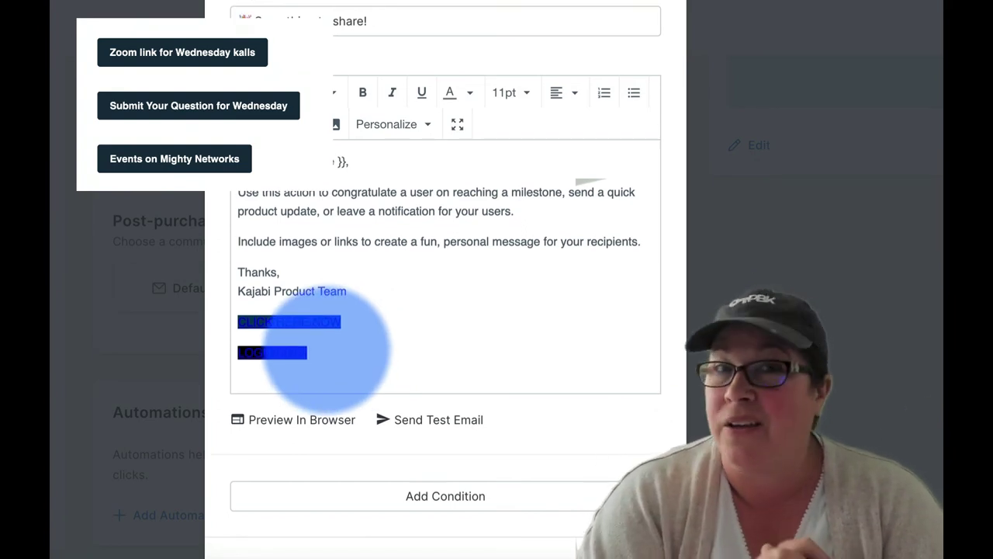
Delete the CLICK HERE NOW and LOGIN NOW buttons from the end of the email body.
{"action": "left_click_drag", "start_coordinate": [329, 351], "coordinate": [225, 329]}
{"action": "key", "text": "BackSpace"}
{"action": "key", "text": "BackSpace"}
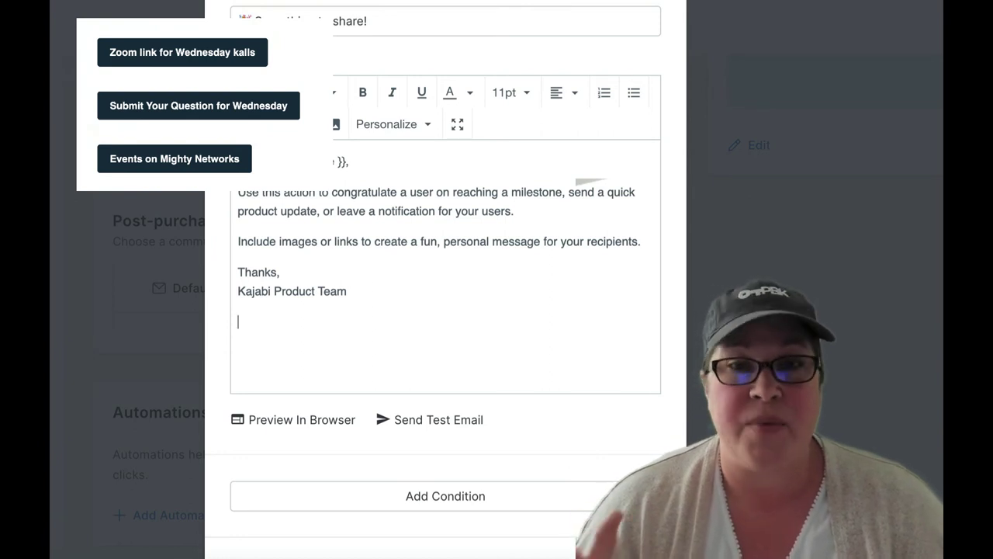
Add the text CLICK HERE below the Kajabi Product Team signature and make it bold.
{"action": "left_click", "coordinate": [224, 330]}
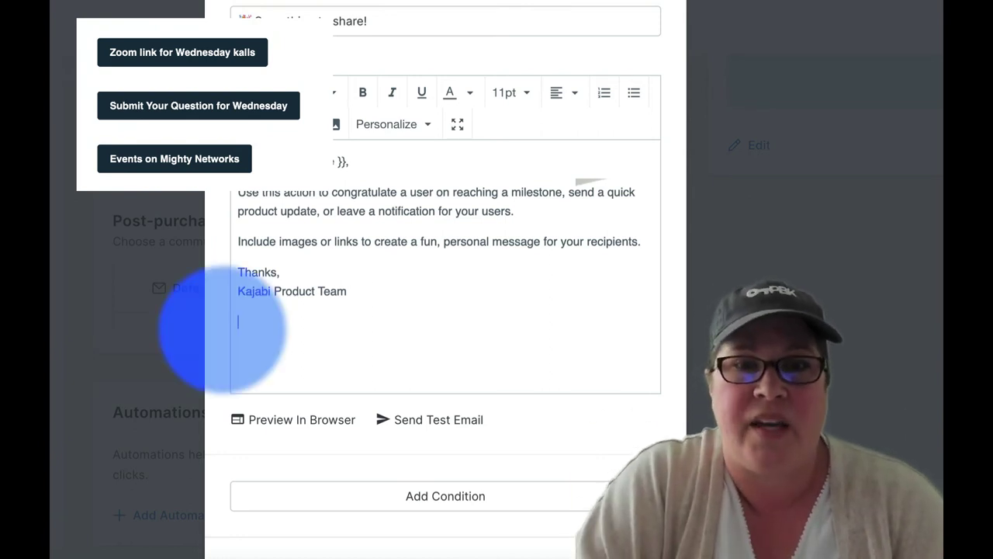
{"action": "type", "text": "CLICK HERE"}
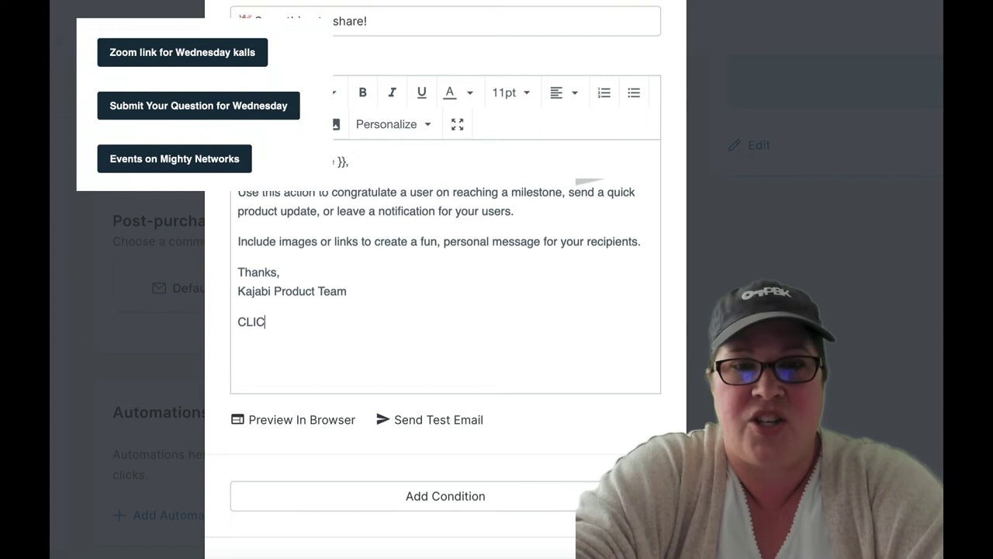
{"action": "left_click", "coordinate": [223, 331]}
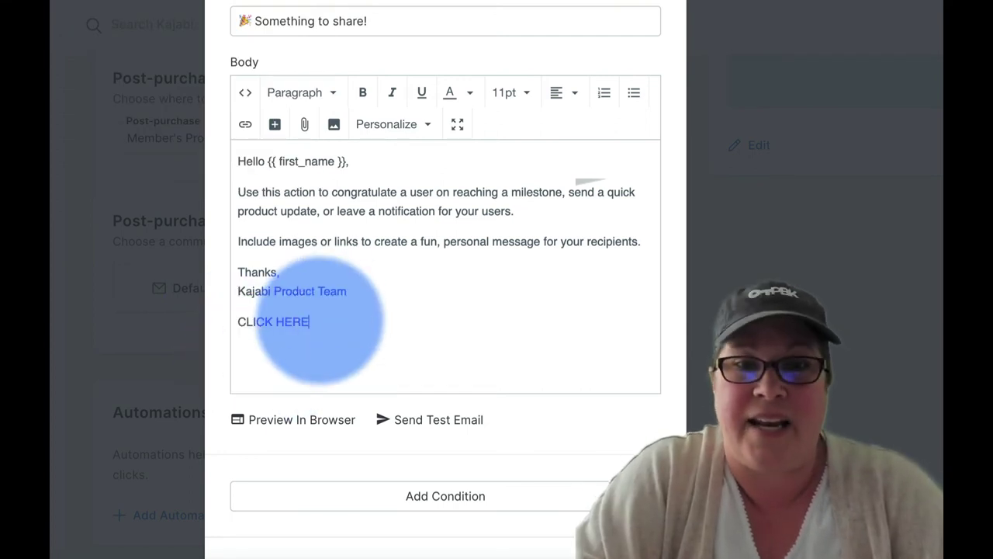
{"action": "left_click_drag", "start_coordinate": [321, 318], "coordinate": [234, 321]}
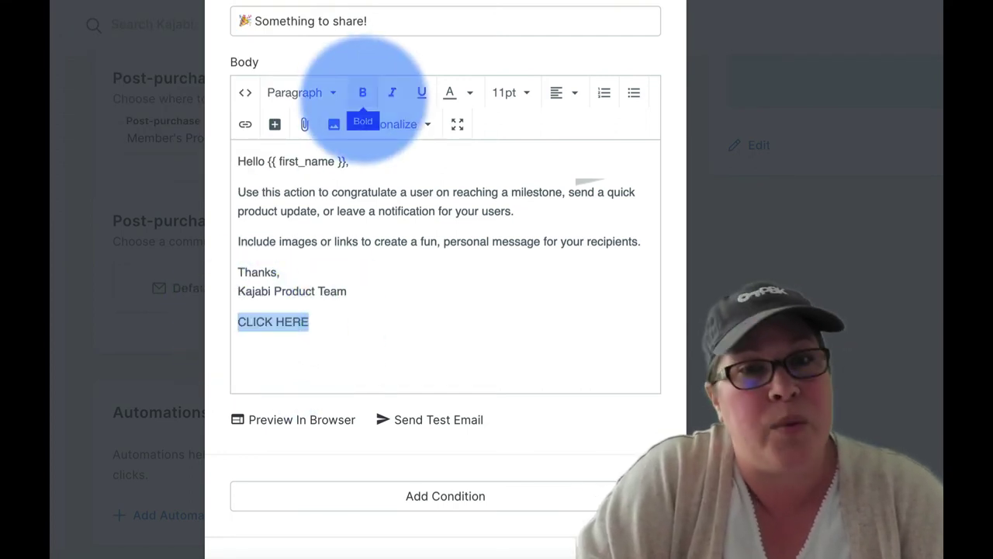
{"action": "left_click", "coordinate": [362, 92]}
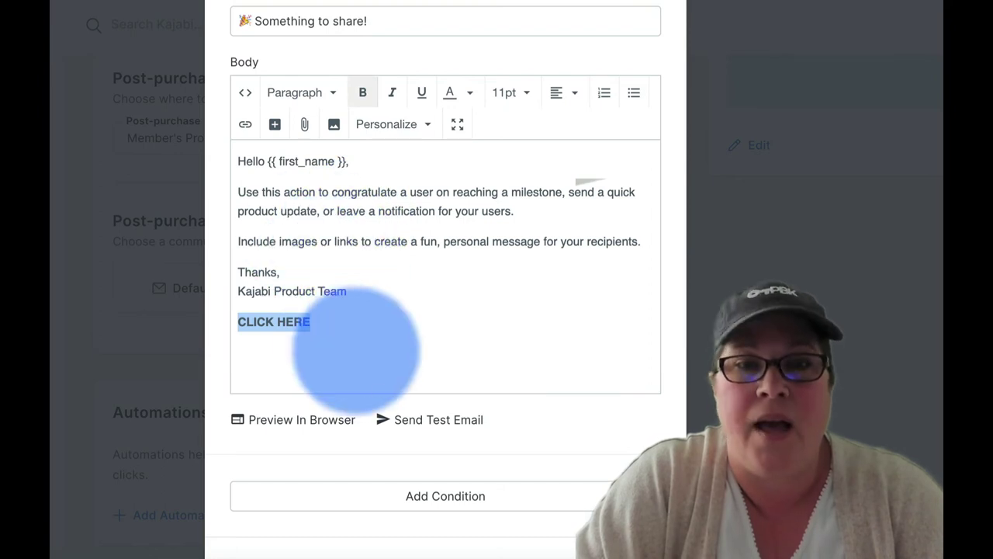
Link the CLICK HERE text to the site's /login page with New Window as its target and save the automation.
{"action": "left_click", "coordinate": [321, 321]}
{"action": "left_click_drag", "start_coordinate": [276, 322], "coordinate": [234, 321]}
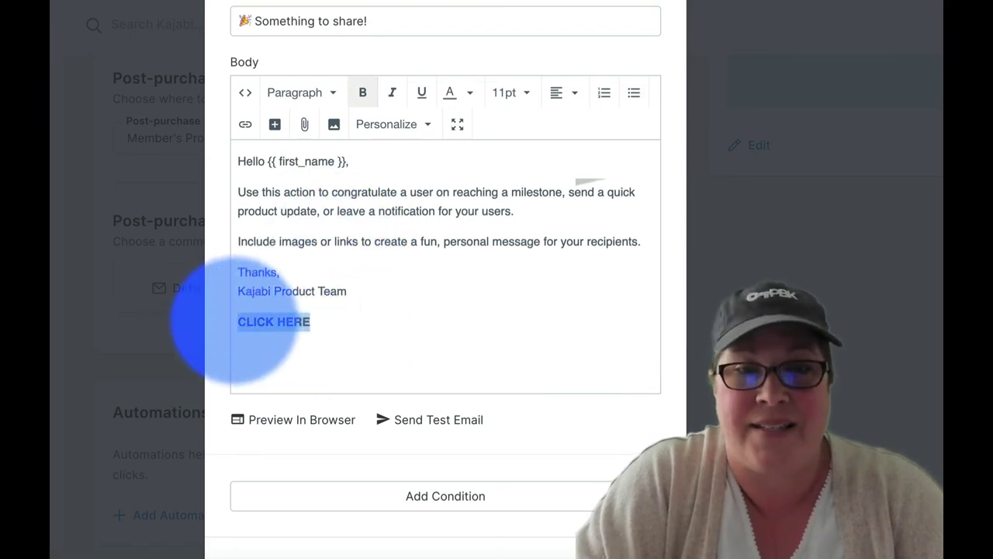
{"action": "left_click", "coordinate": [246, 124]}
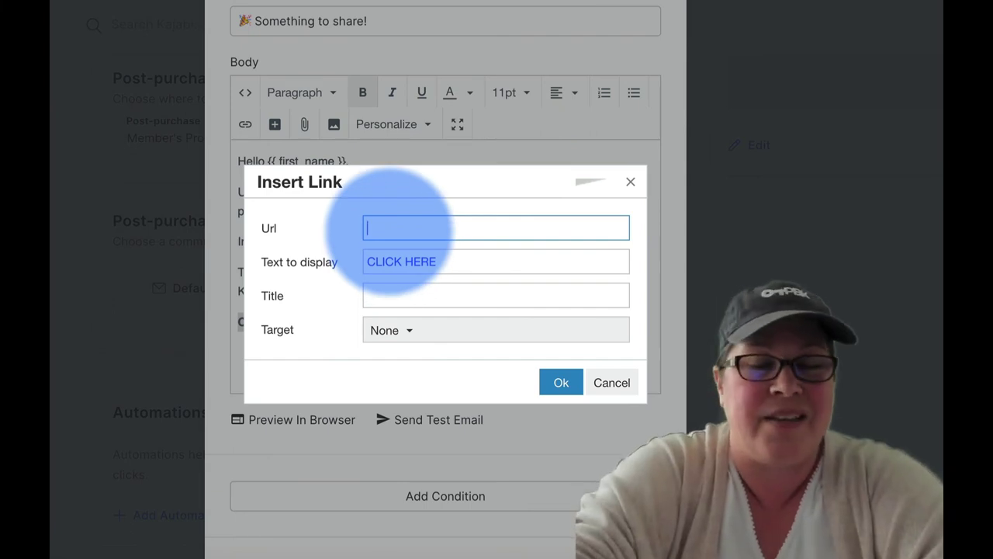
{"action": "type", "text": "ww..tamsenhorton"}
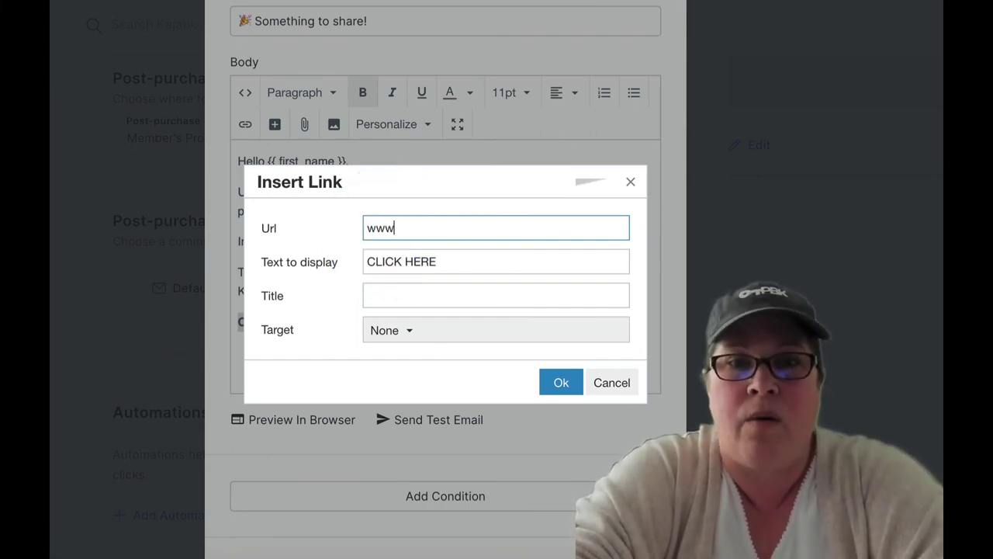
{"action": "type", "text": ".com/login"}
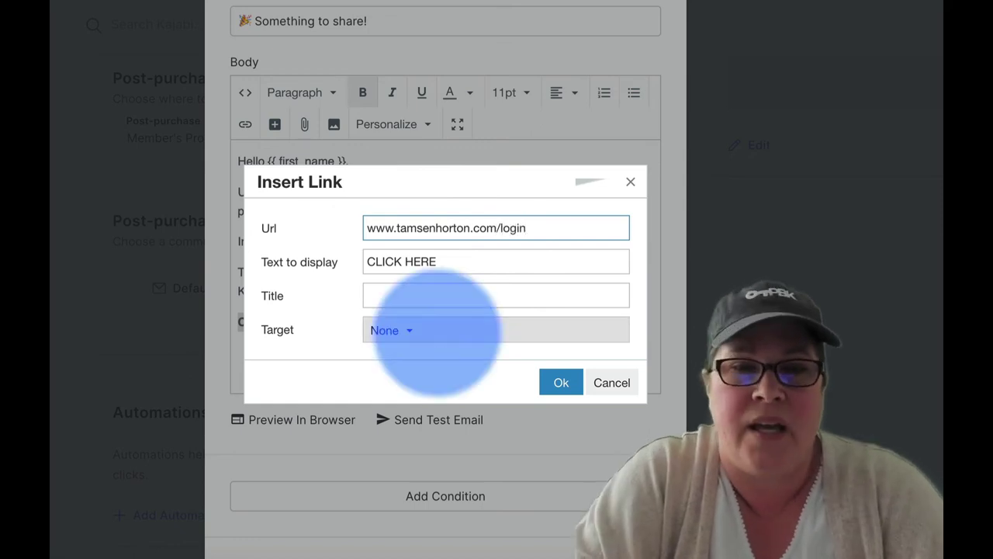
{"action": "left_click", "coordinate": [412, 330]}
{"action": "left_click", "coordinate": [421, 395]}
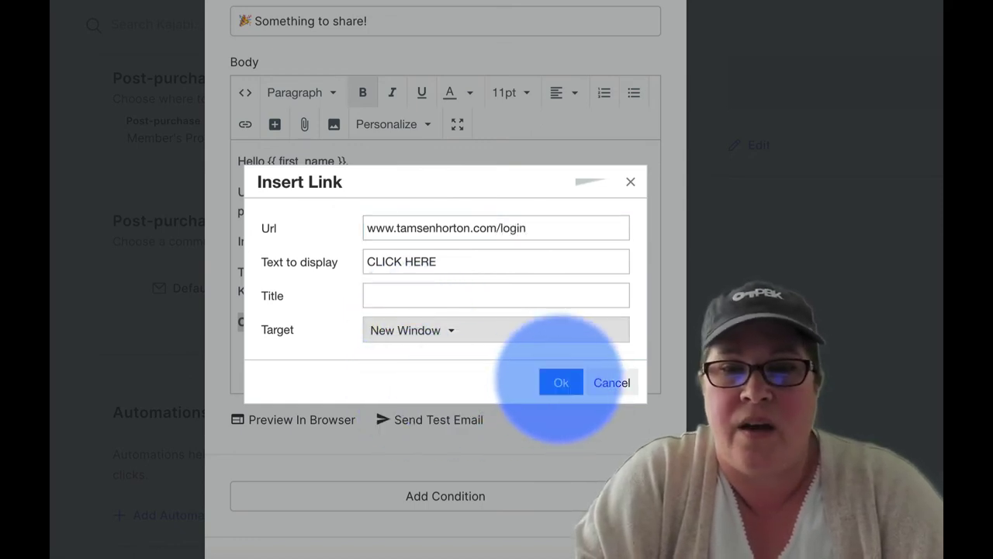
{"action": "left_click", "coordinate": [560, 381]}
{"action": "key", "text": "Return"}
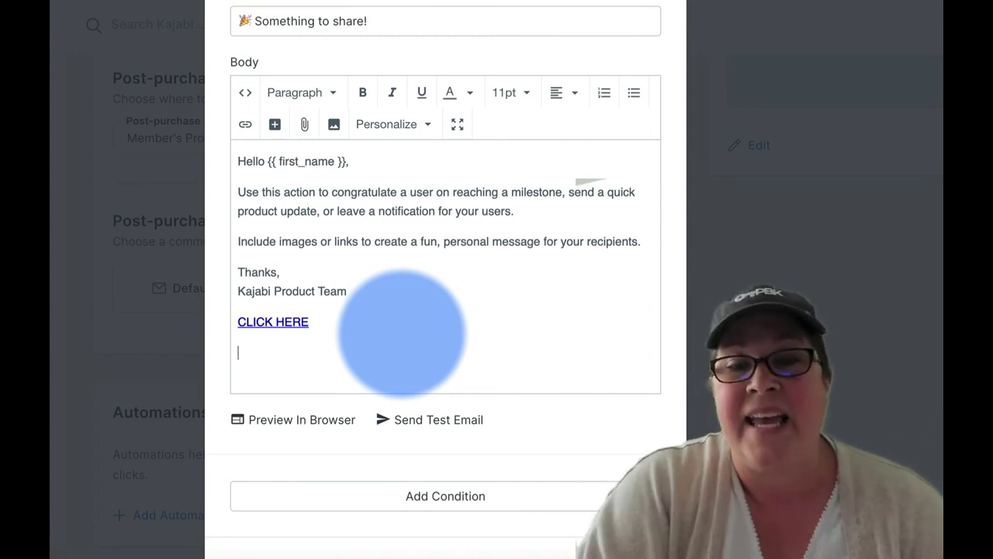
{"action": "scroll", "coordinate": [387, 337], "scroll_direction": "down", "scroll_amount": 2}
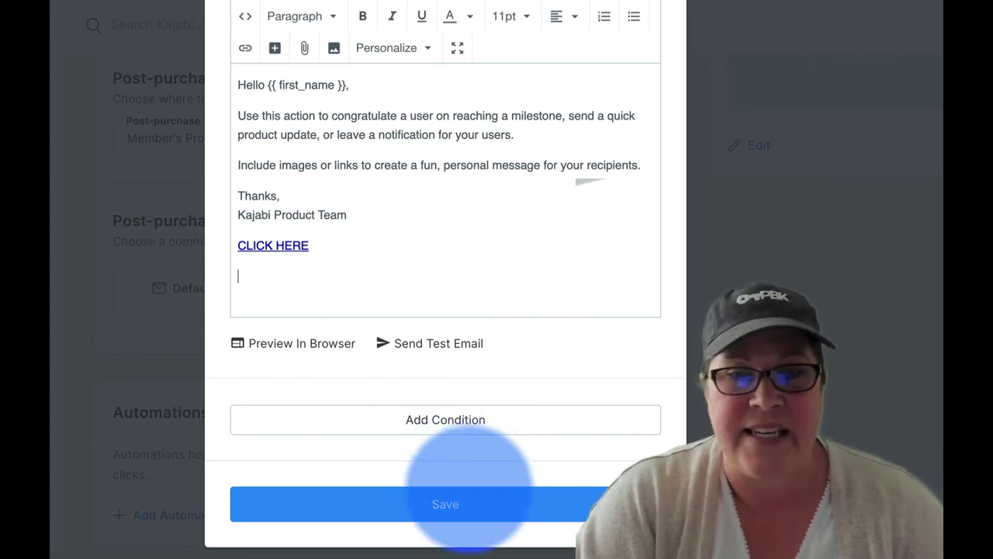
{"action": "left_click", "coordinate": [454, 501]}
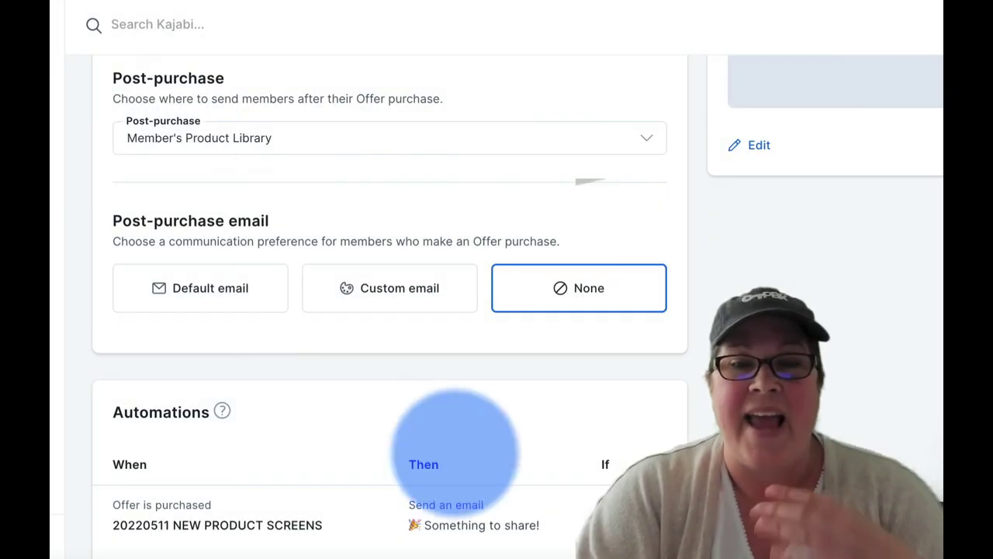
Add another automation to the offer with Subscribe to an email sequence as its action.
{"action": "scroll", "coordinate": [458, 457], "scroll_direction": "down", "scroll_amount": 2}
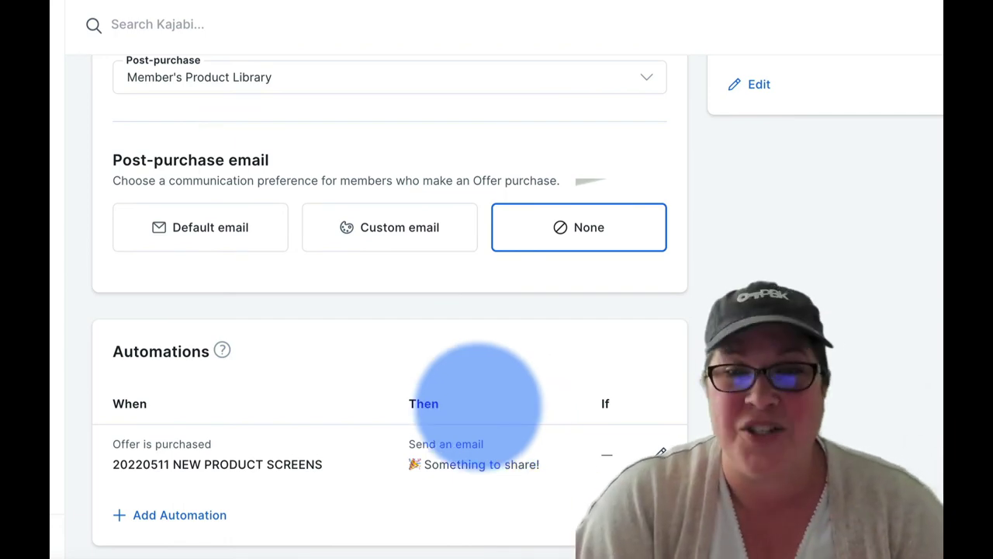
{"action": "left_click", "coordinate": [186, 515]}
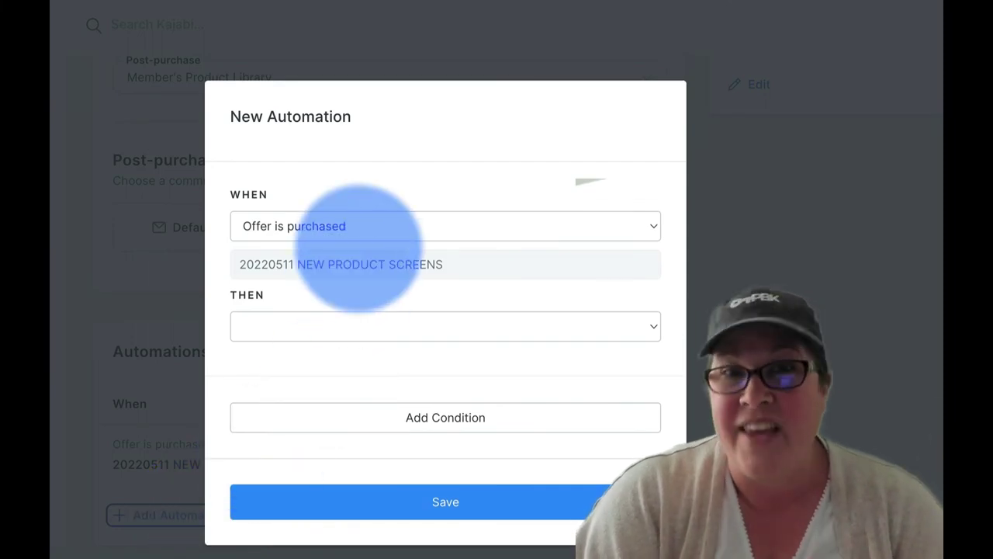
{"action": "left_click", "coordinate": [341, 321]}
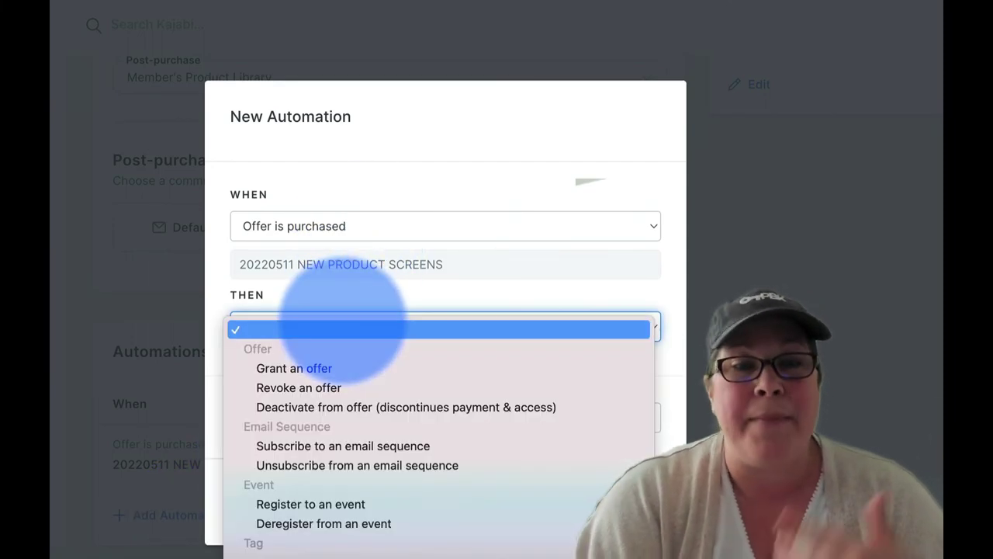
{"action": "left_click", "coordinate": [349, 445]}
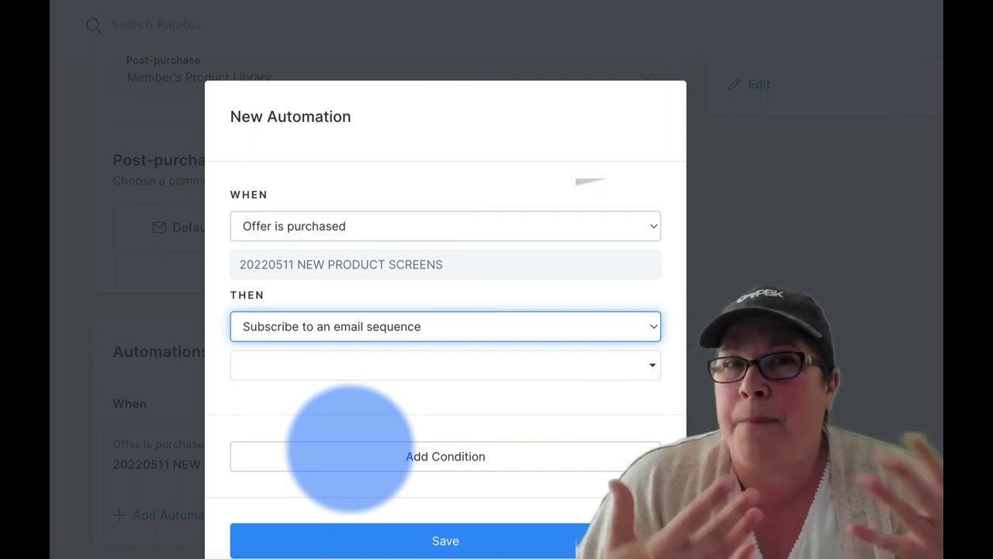
{"action": "scroll", "coordinate": [349, 448], "scroll_direction": "down", "scroll_amount": 1}
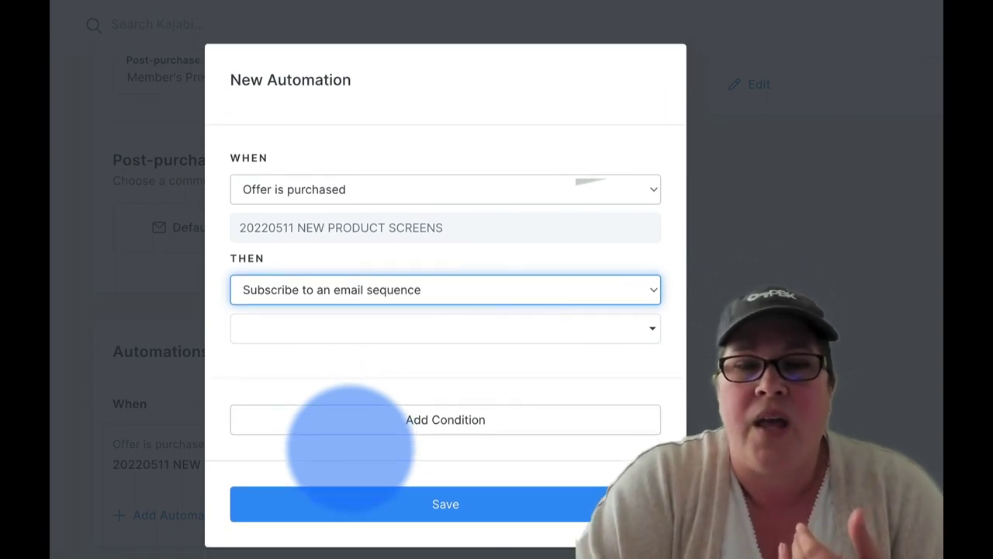
Choose ES BUYER NYC as the email sequence, searching for es, and save the new automation.
{"action": "left_click", "coordinate": [375, 326]}
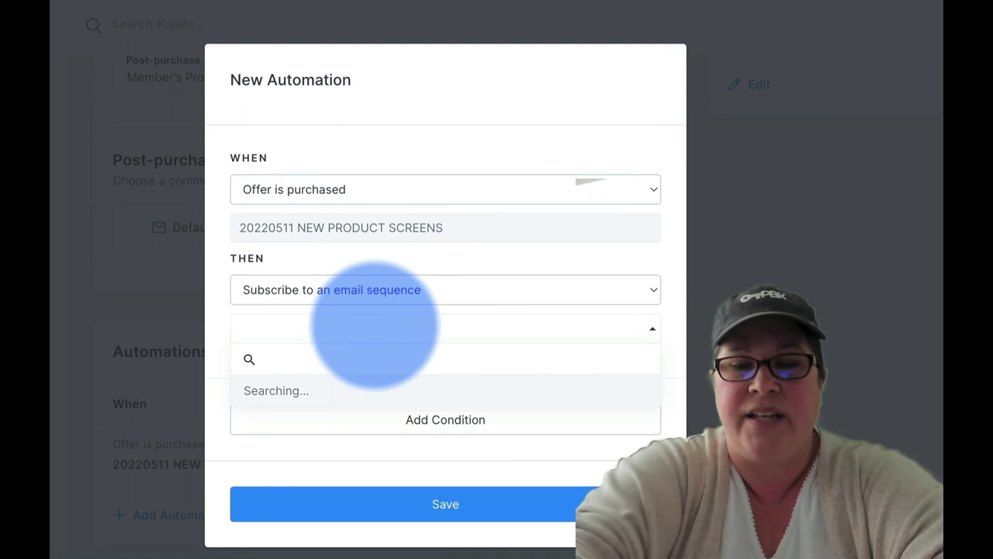
{"action": "type", "text": "es"}
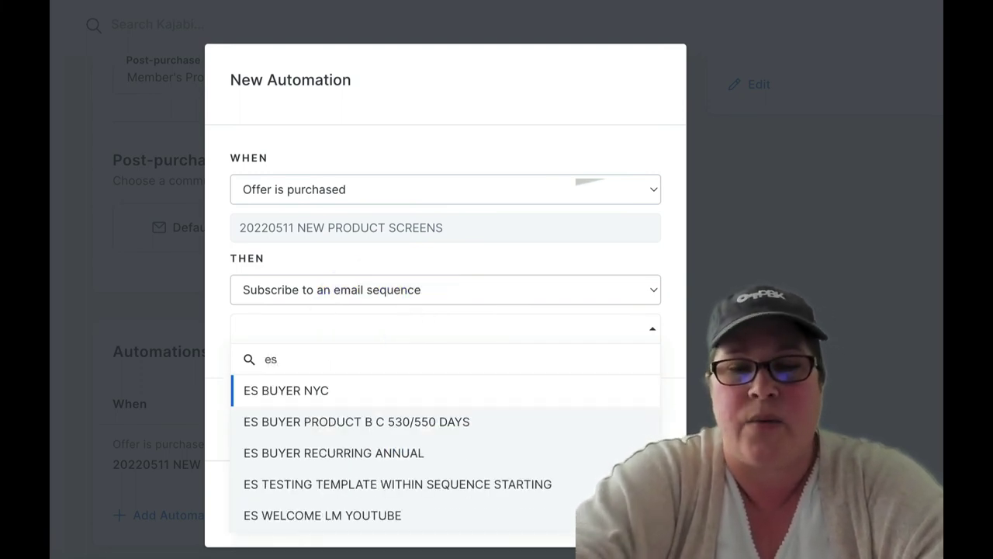
{"action": "left_click", "coordinate": [294, 391]}
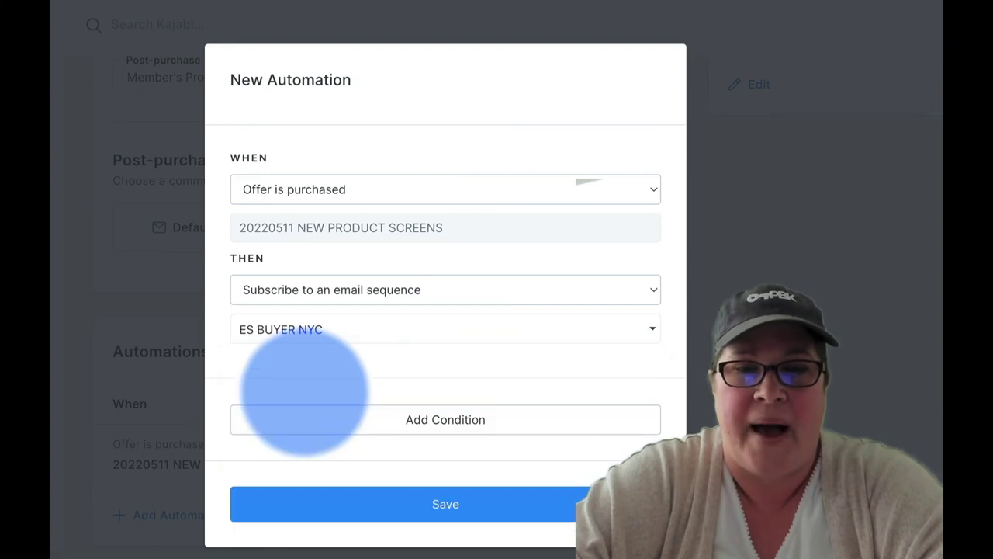
{"action": "left_click", "coordinate": [448, 503]}
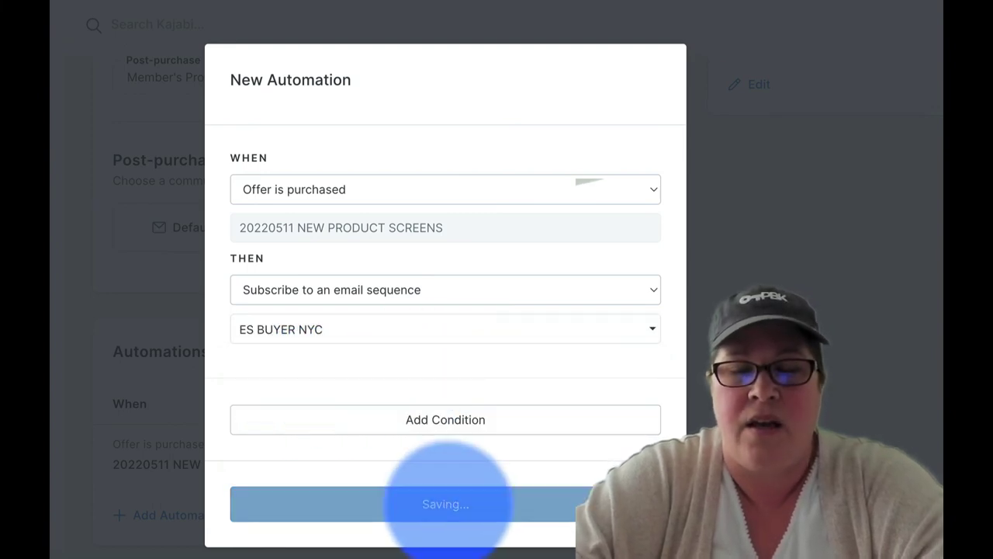
{"action": "scroll", "coordinate": [457, 365], "scroll_direction": "down", "scroll_amount": 2}
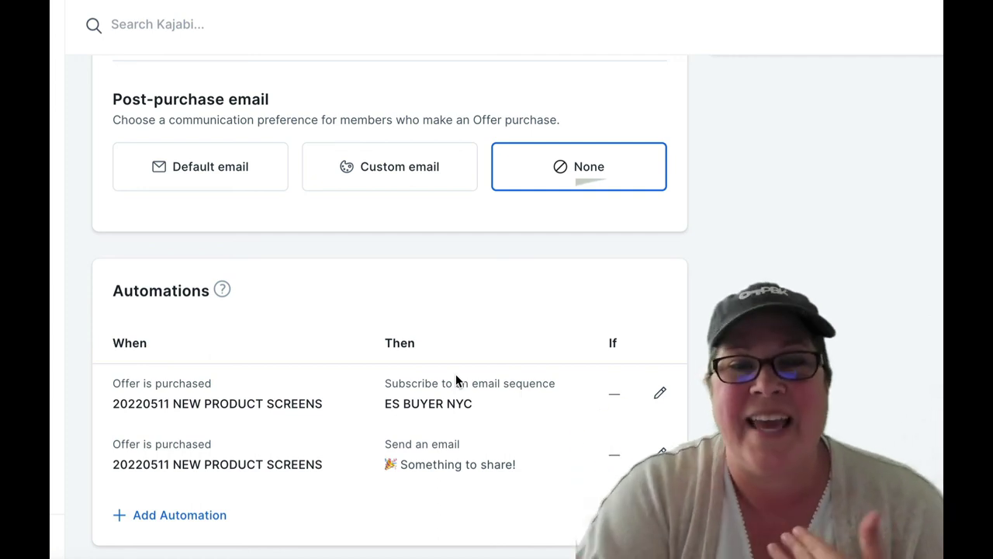
{"action": "left_click", "coordinate": [448, 394]}
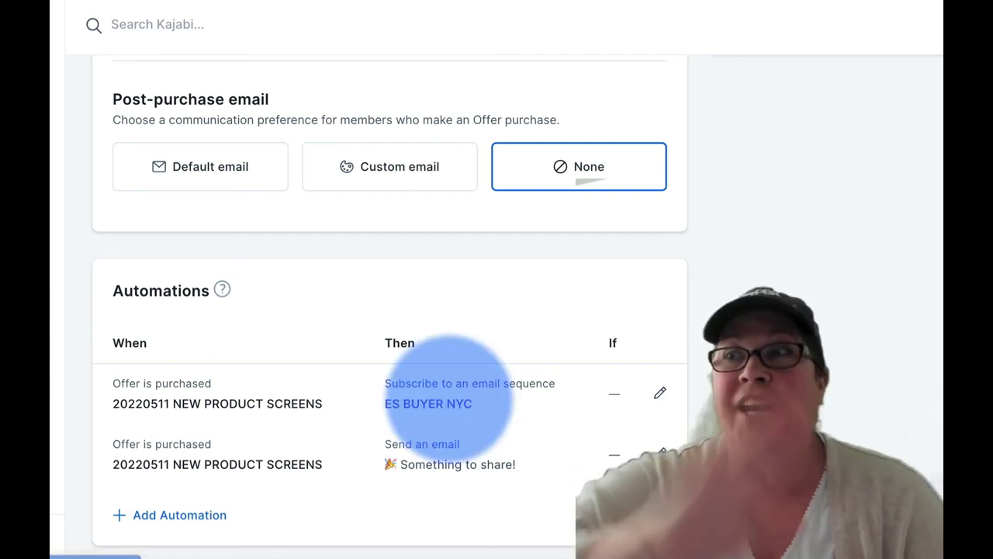